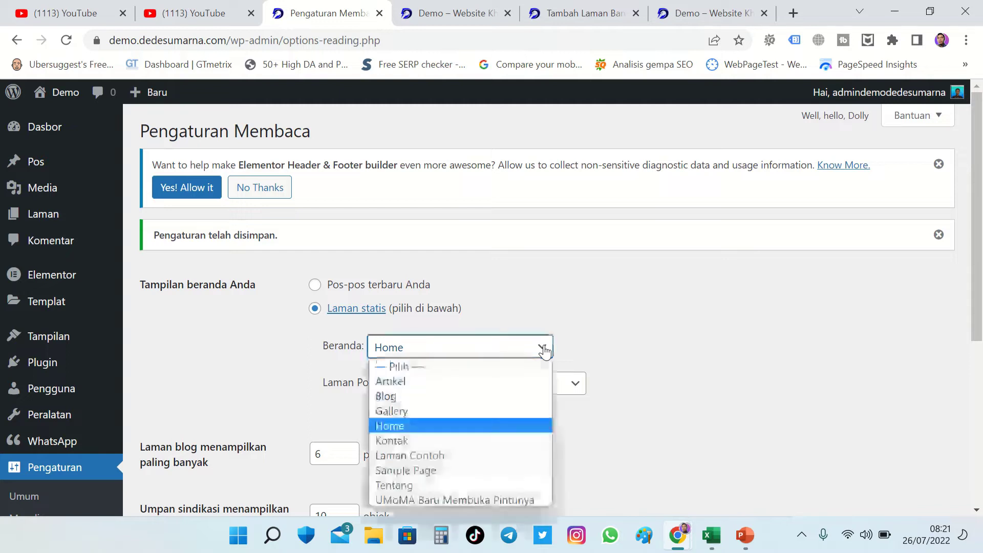
# In the reading settings, choose Home as the static homepage and Artikel as the posts page.
pyautogui.click(416, 424)
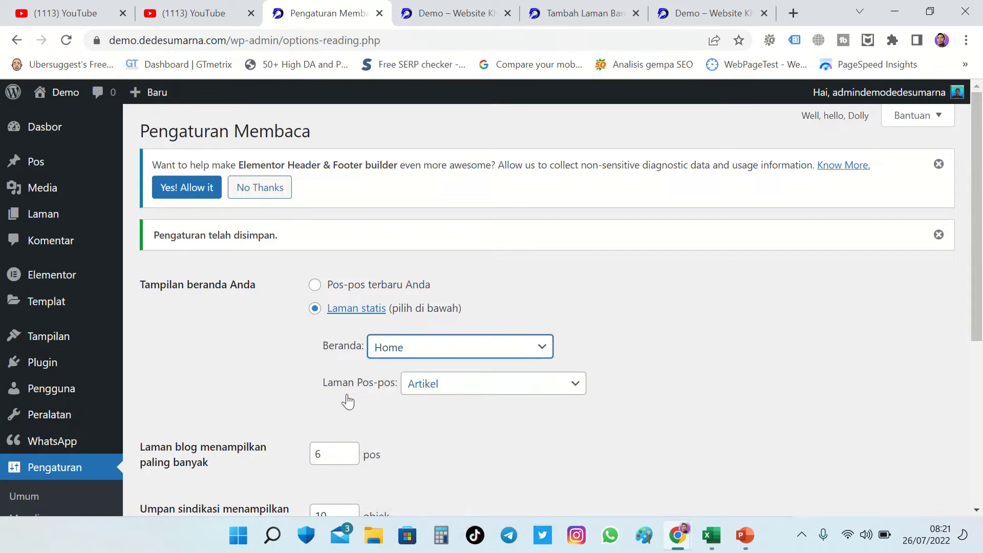
pyautogui.click(574, 385)
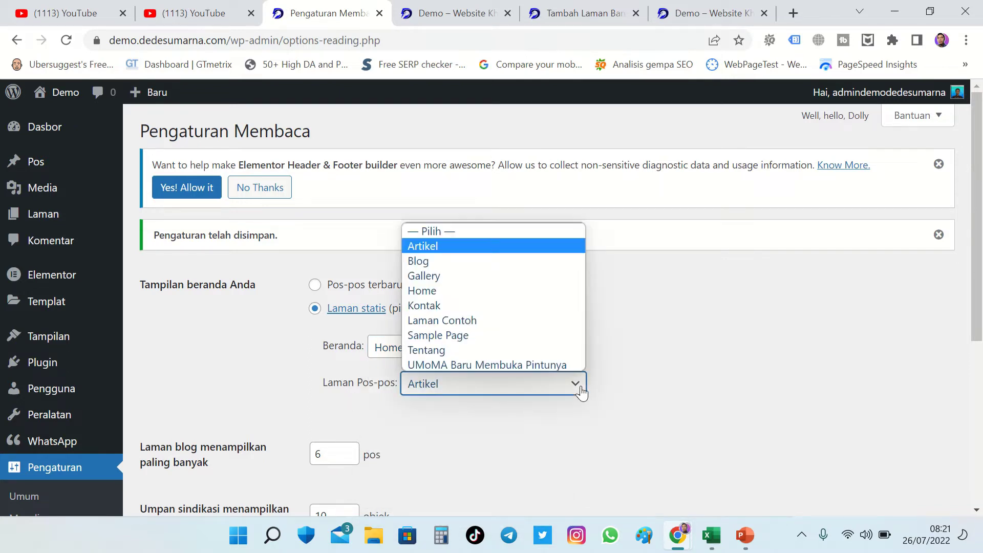
pyautogui.click(517, 246)
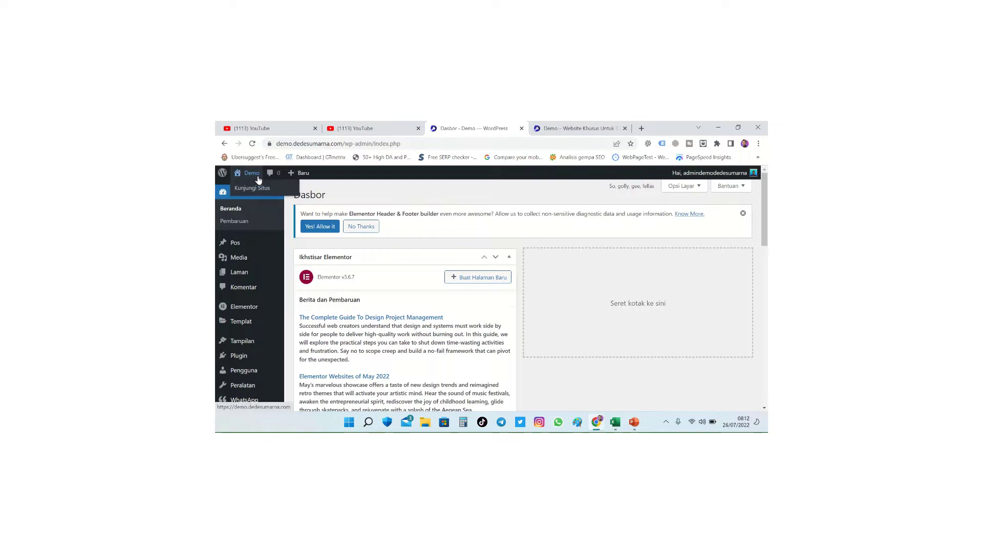
# Open the live site in the browser and examine its homepage and the Kontak and Gallery submenus.
pyautogui.middleClick(260, 189)
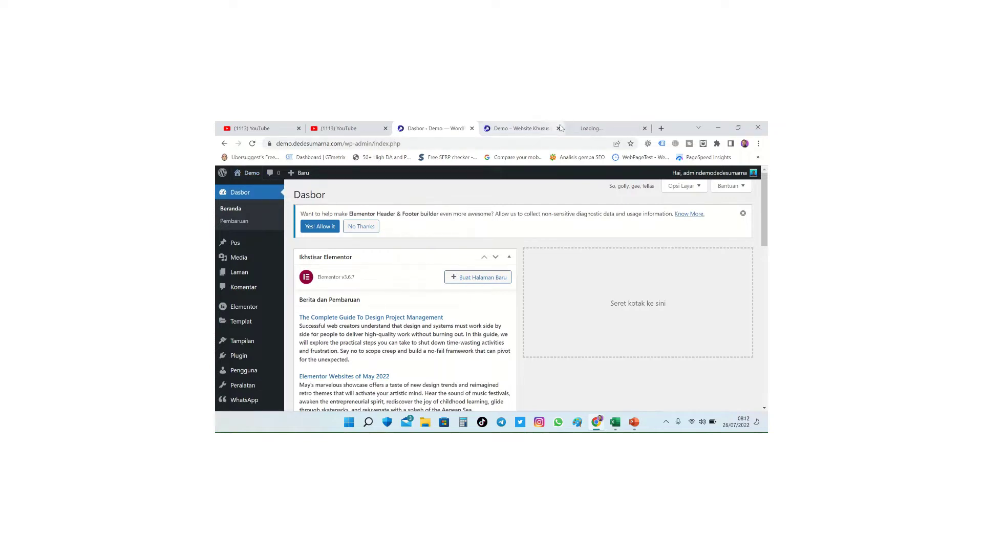
pyautogui.click(542, 129)
pyautogui.click(559, 130)
pyautogui.click(559, 129)
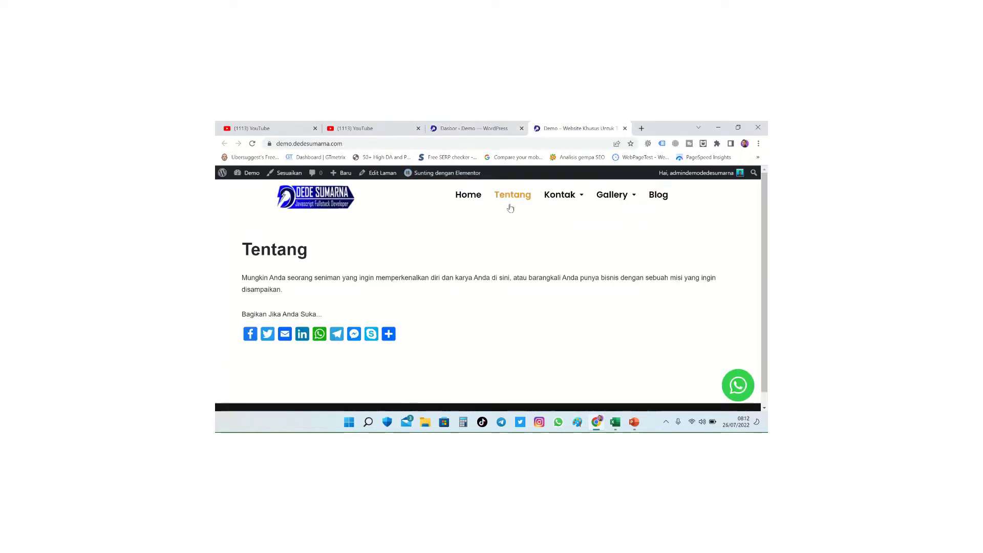
pyautogui.moveTo(557, 195)
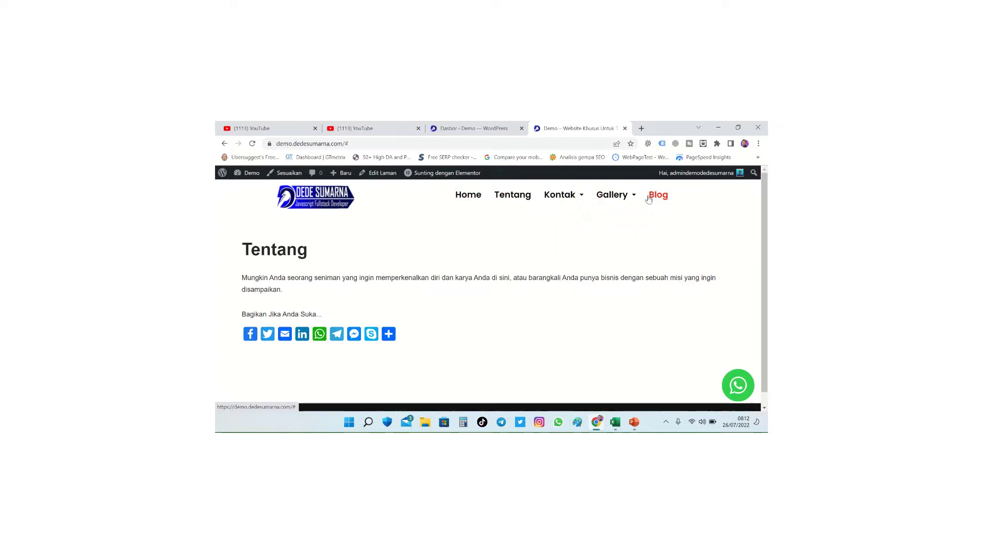
pyautogui.moveTo(621, 200)
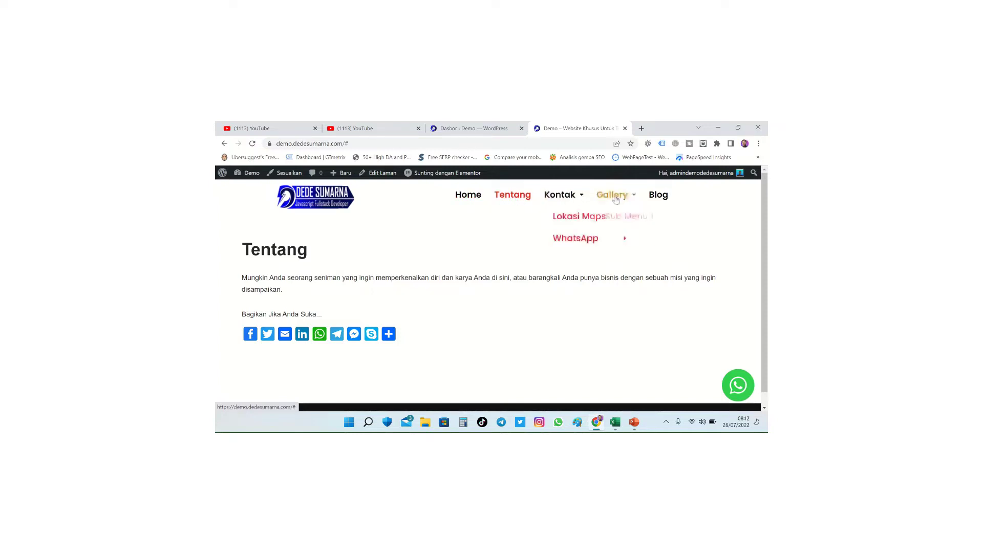
# Return to the WordPress dashboard, open the list of all pages and compare it with the live site's homepage.
pyautogui.click(467, 133)
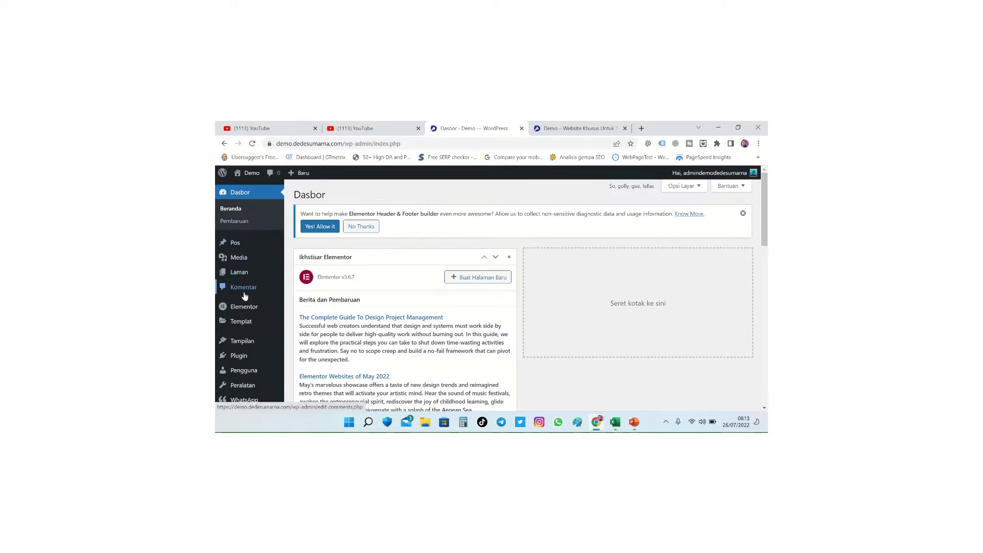
pyautogui.moveTo(253, 345)
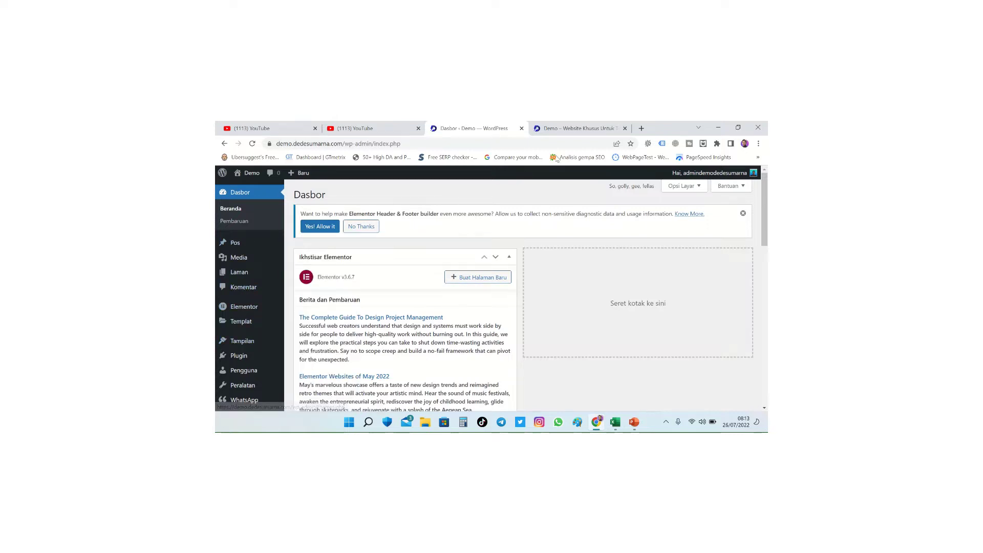
pyautogui.click(246, 276)
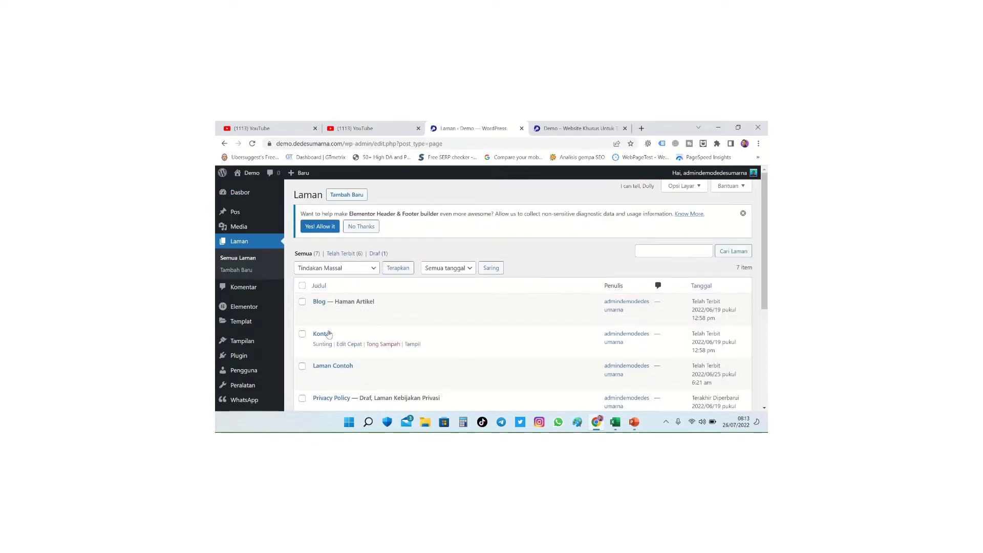
pyautogui.scroll(-5, 336, 349)
pyautogui.scroll(-1, 335, 348)
pyautogui.scroll(5, 344, 310)
pyautogui.click(566, 127)
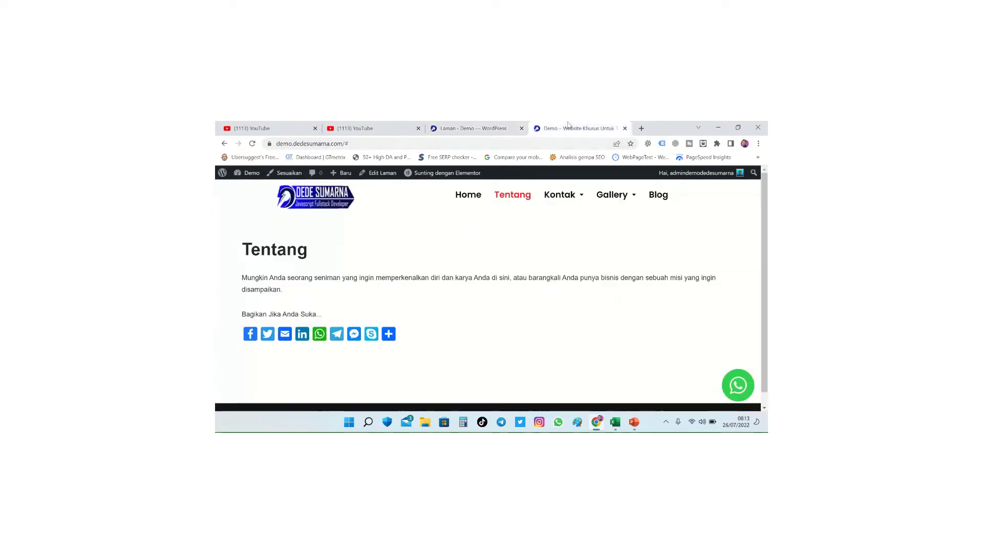
pyautogui.click(474, 128)
# Create a new page titled Home and publish it.
pyautogui.click(345, 198)
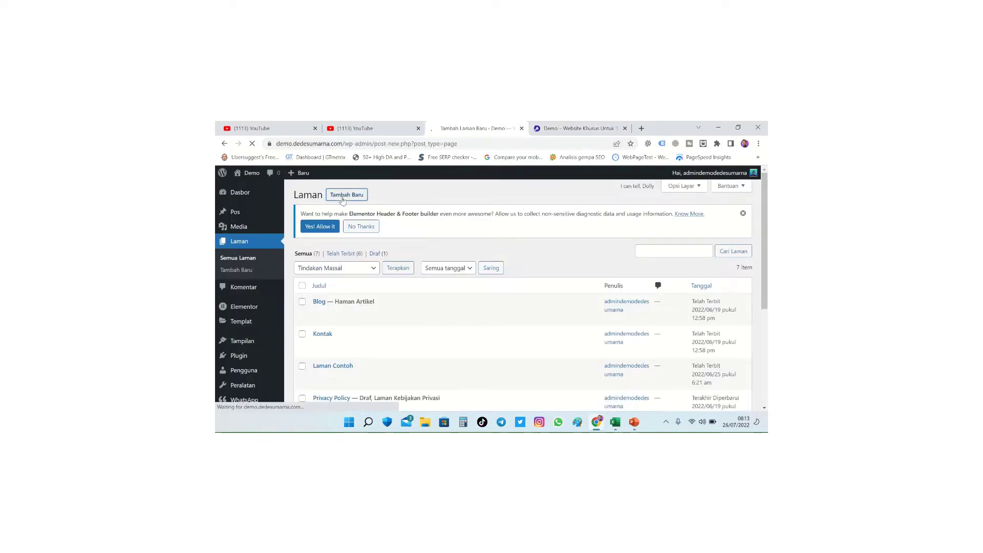
pyautogui.click(352, 231)
pyautogui.write('H')
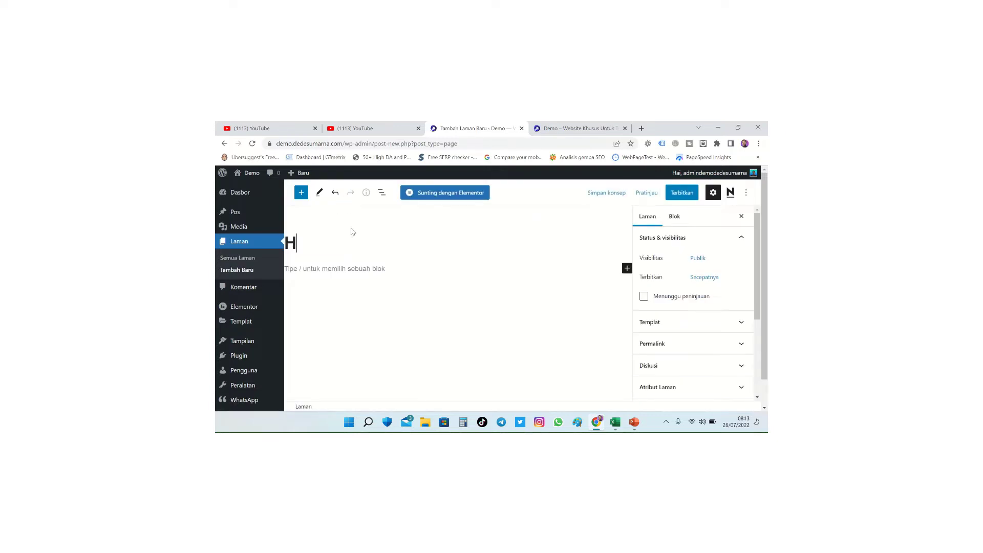
pyautogui.write('ome')
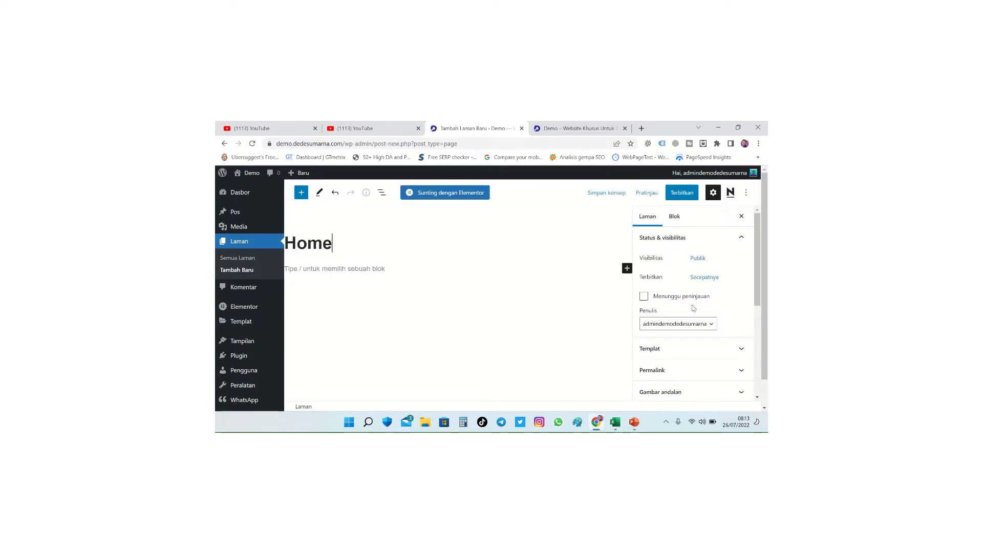
pyautogui.scroll(-3, 694, 307)
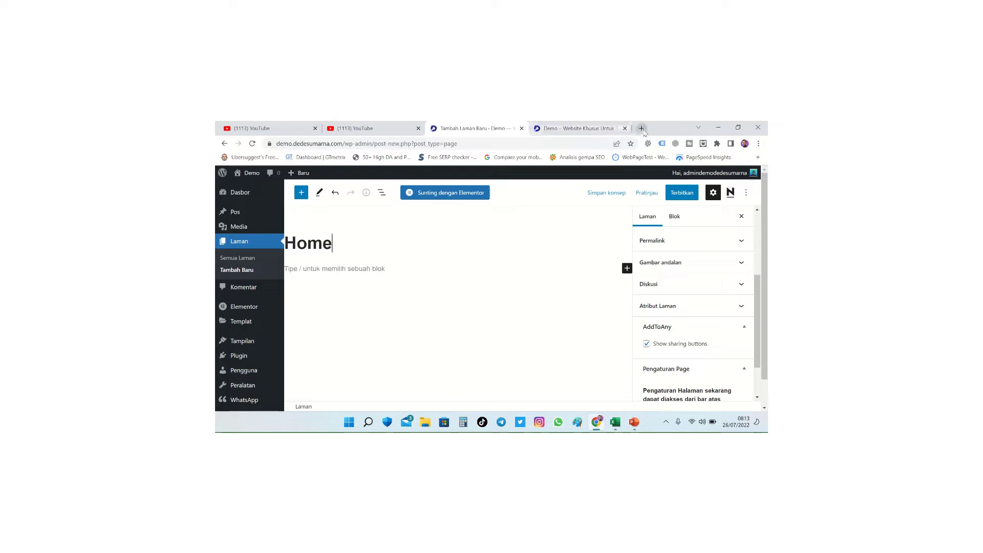
pyautogui.scroll(-1, 440, 270)
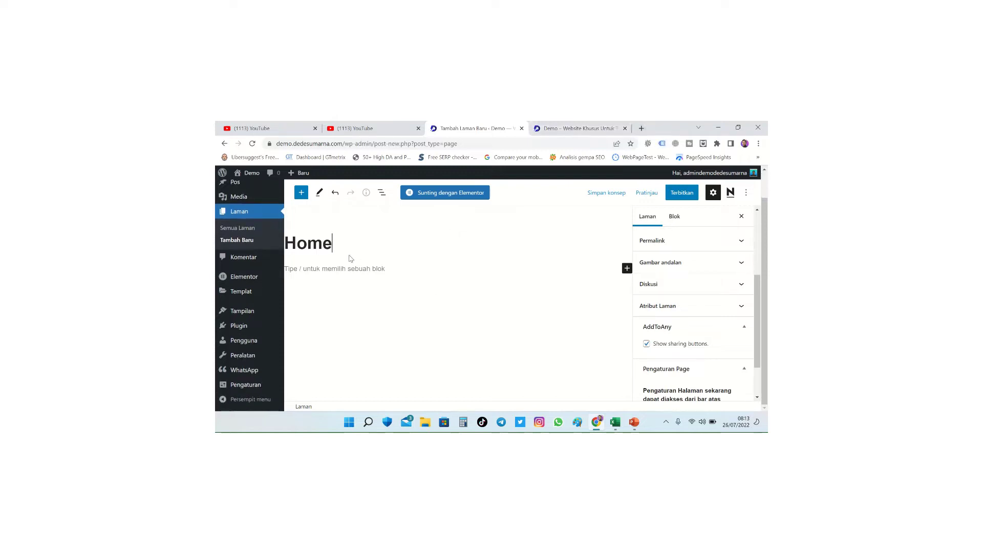
pyautogui.scroll(1, 432, 248)
pyautogui.click(681, 193)
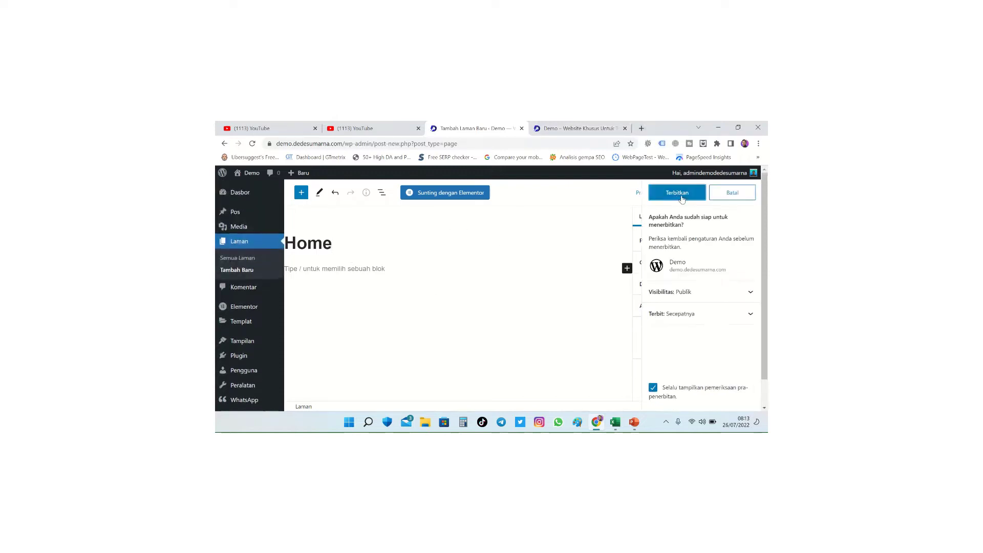
pyautogui.click(681, 198)
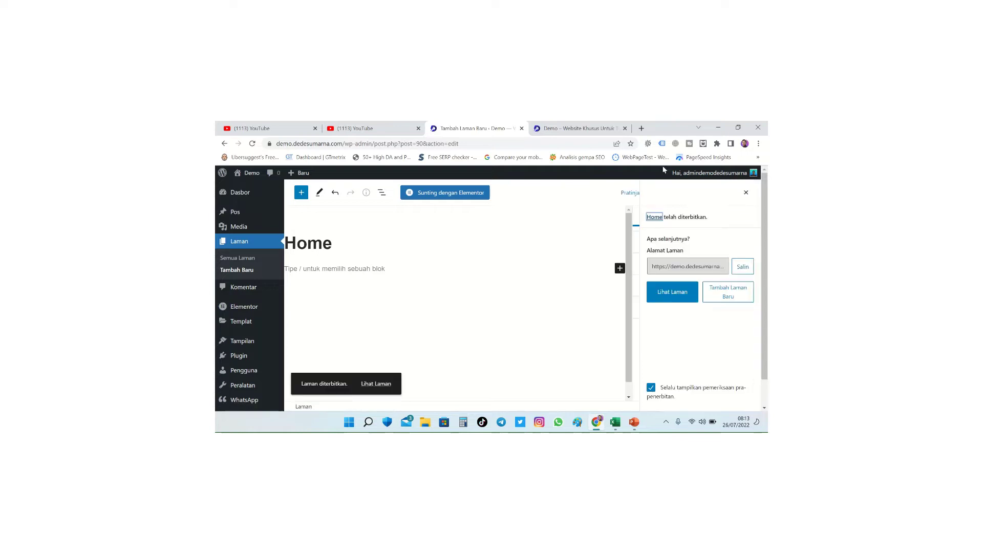
# Search the web for lipsum in a new browser tab and open the lipsum.com site.
pyautogui.click(641, 128)
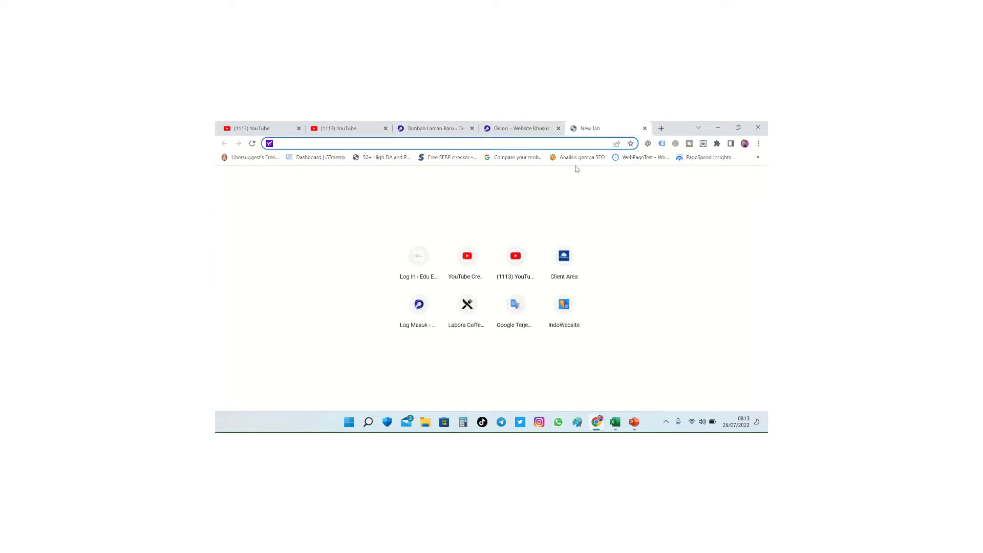
pyautogui.write('lipsum')
pyautogui.press('Return')
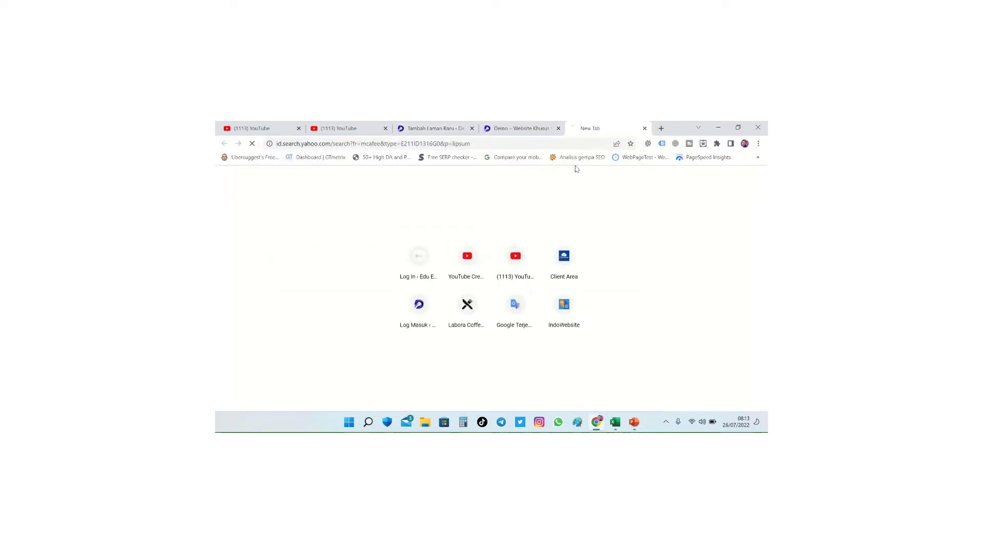
pyautogui.click(364, 259)
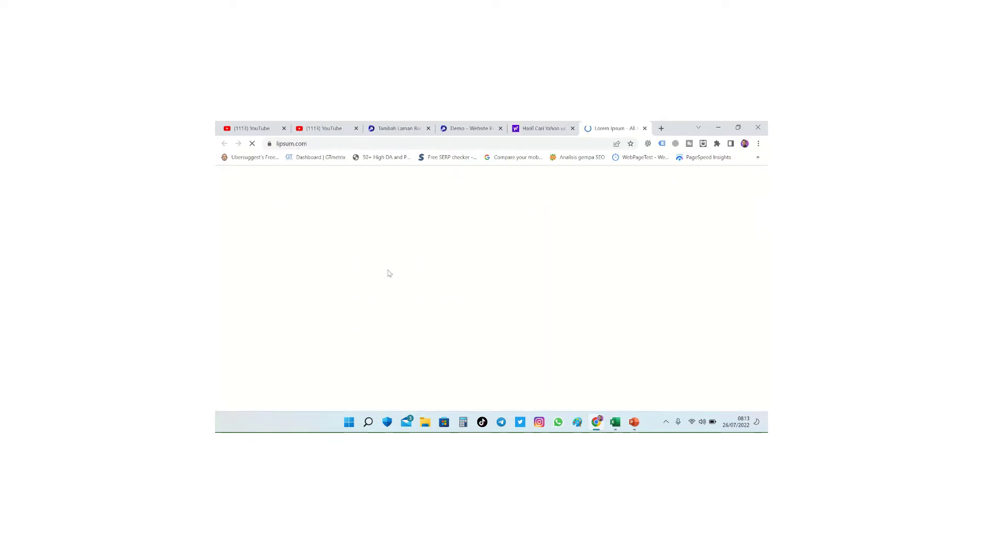
# Copy the lipsum.com text from "What is Lorem Ipsum?" through the end of "Where can I get some?".
pyautogui.scroll(-2, 358, 277)
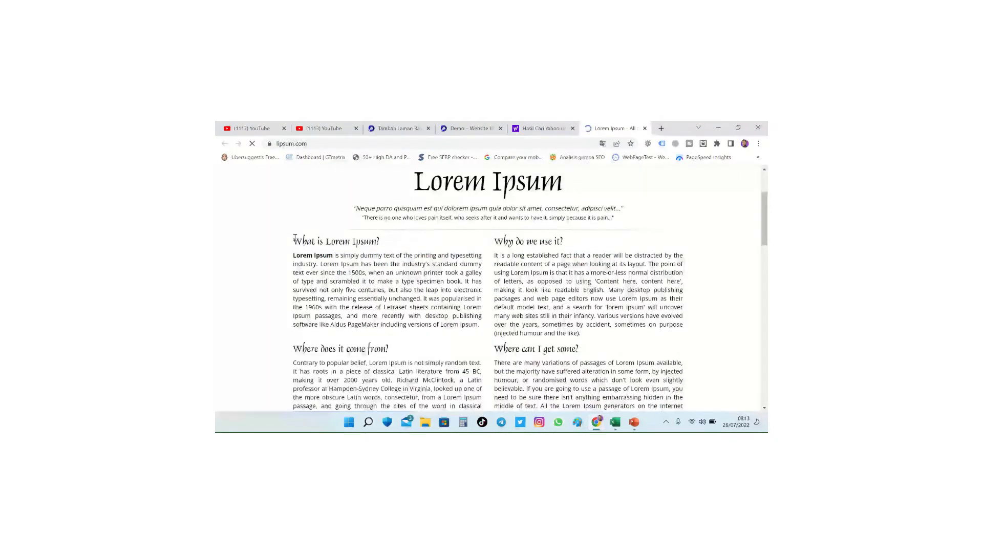
pyautogui.moveTo(295, 238); pyautogui.dragTo(639, 374)
pyautogui.rightClick(581, 319)
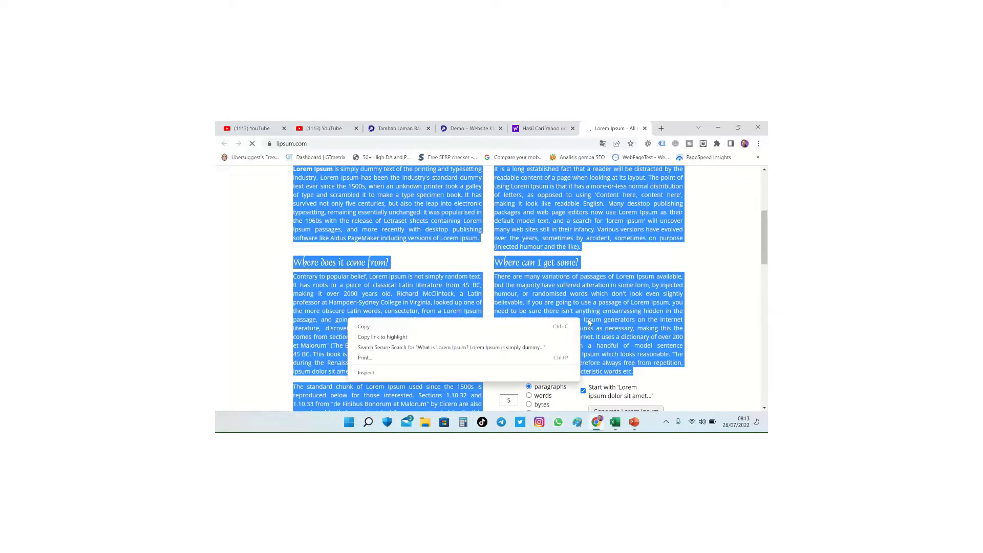
pyautogui.click(464, 328)
# Close the live site and search result tabs, paste the copied text into the Home page's body and update the page.
pyautogui.click(503, 130)
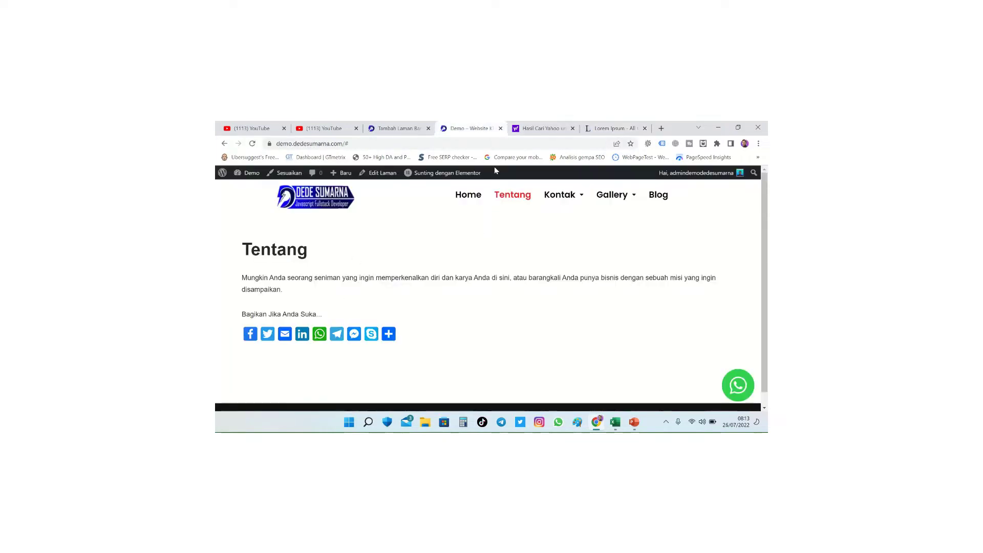
pyautogui.click(572, 129)
pyautogui.click(500, 129)
pyautogui.click(405, 125)
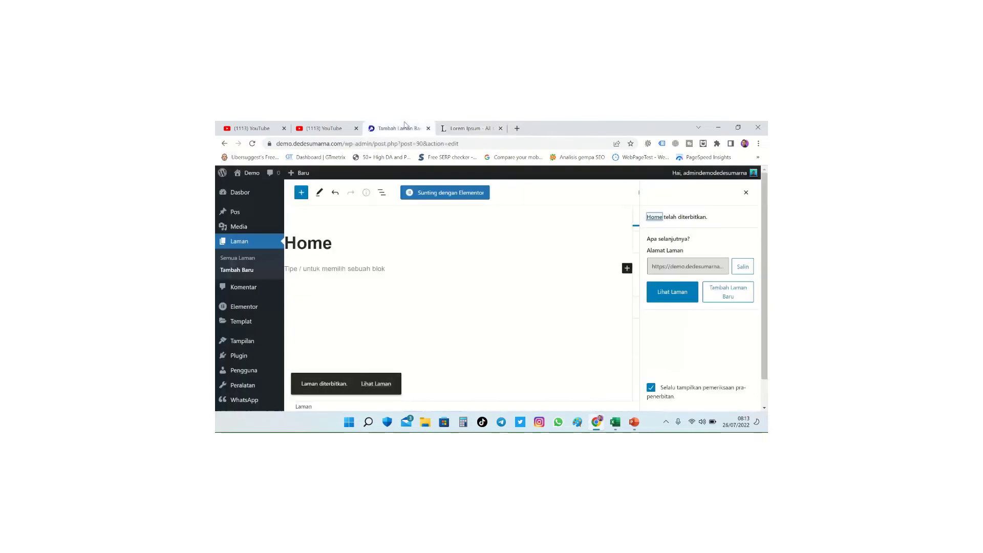
pyautogui.click(337, 268)
pyautogui.hotkey('ctrl', 'v')
pyautogui.scroll(10, 373, 290)
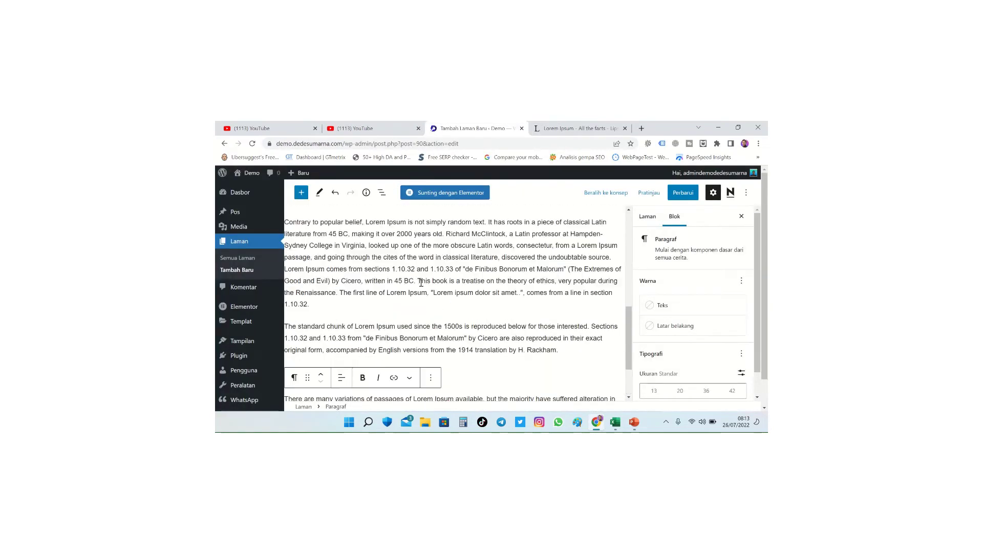
pyautogui.click(697, 196)
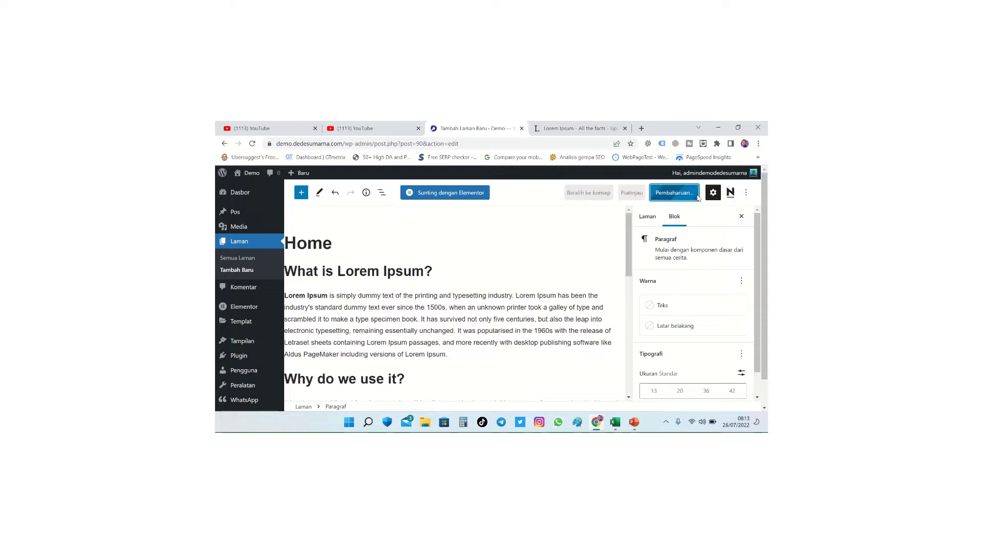
# Check the pasted heading and first paragraph in the editor, and update the Home page again.
pyautogui.click(414, 272)
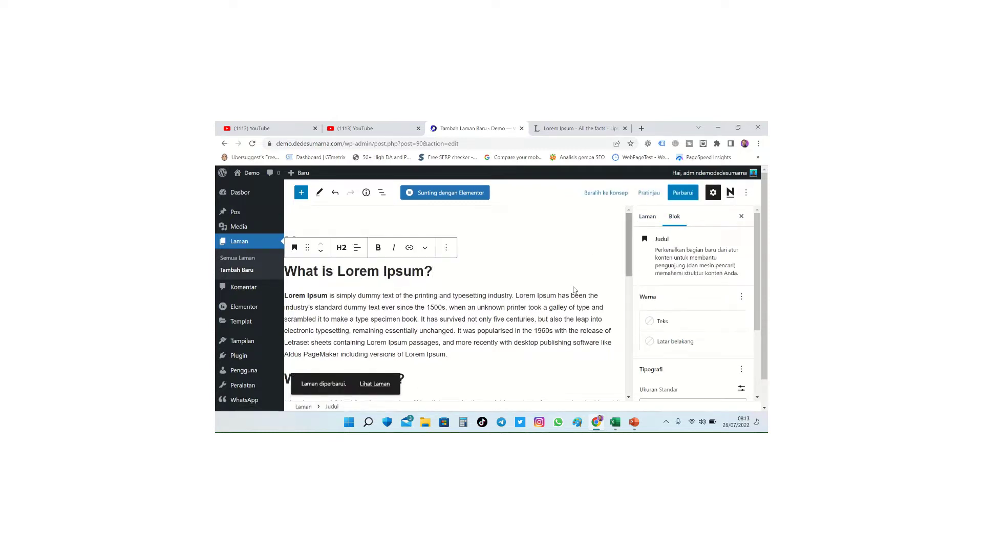
pyautogui.click(514, 297)
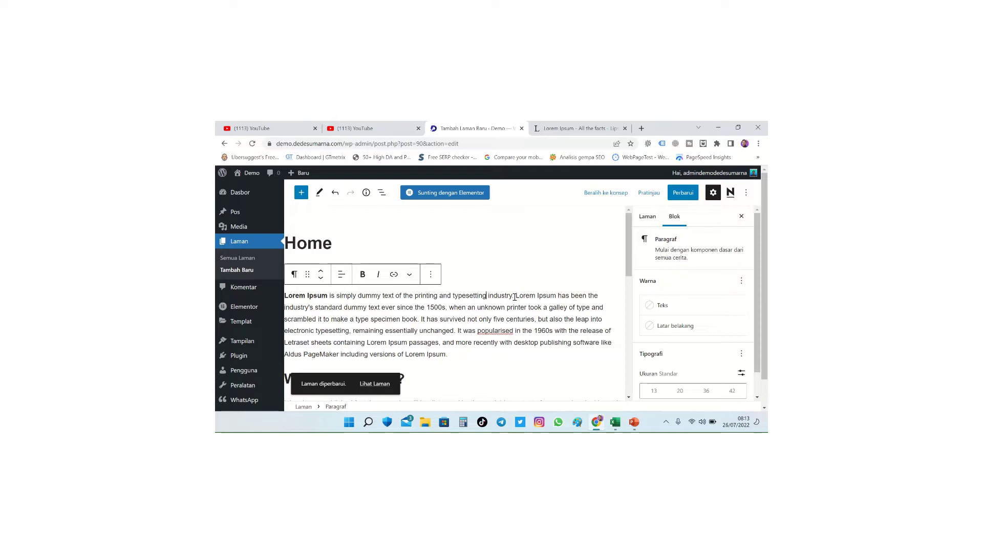
pyautogui.press('Left')
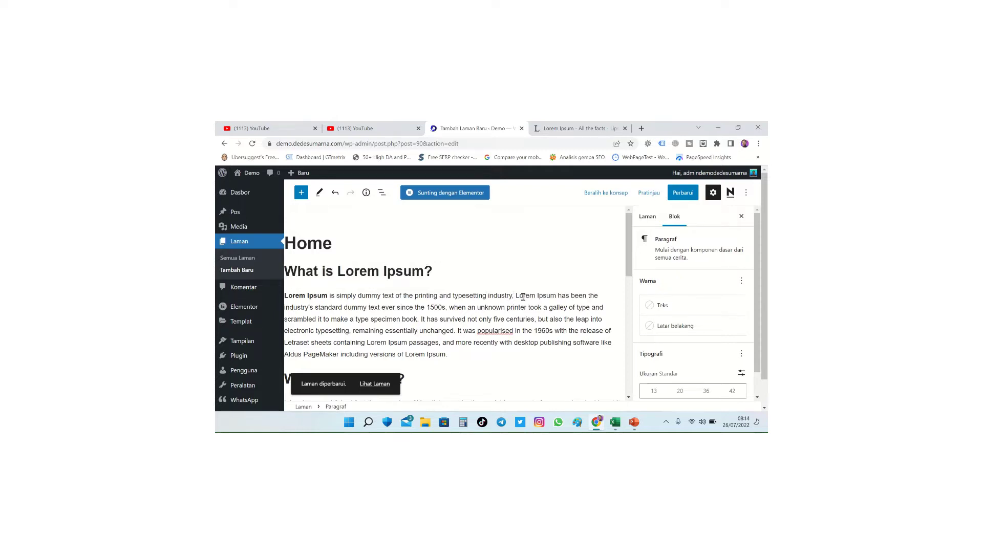
pyautogui.click(684, 193)
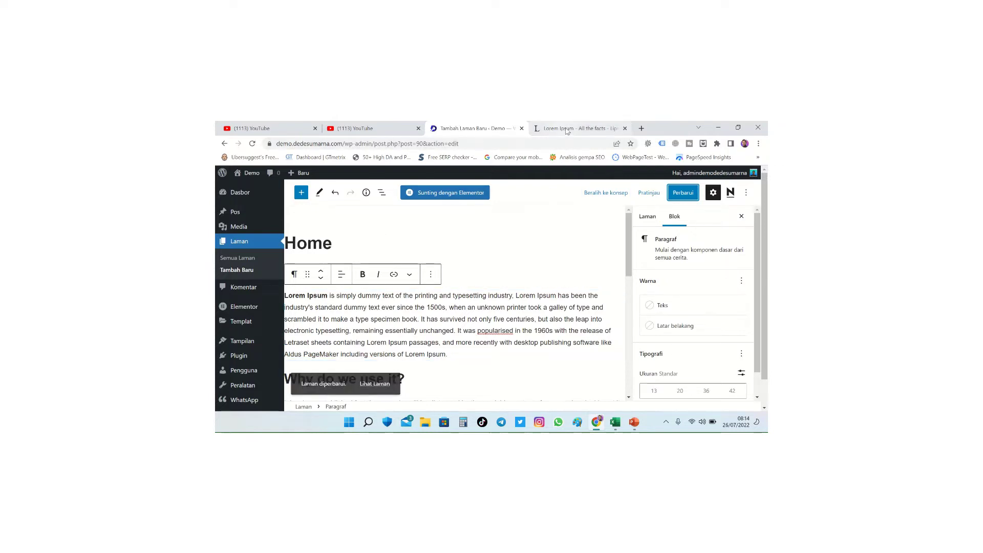
# Open the live site in a new browser tab and check which page serves as its homepage.
pyautogui.middleClick(250, 173)
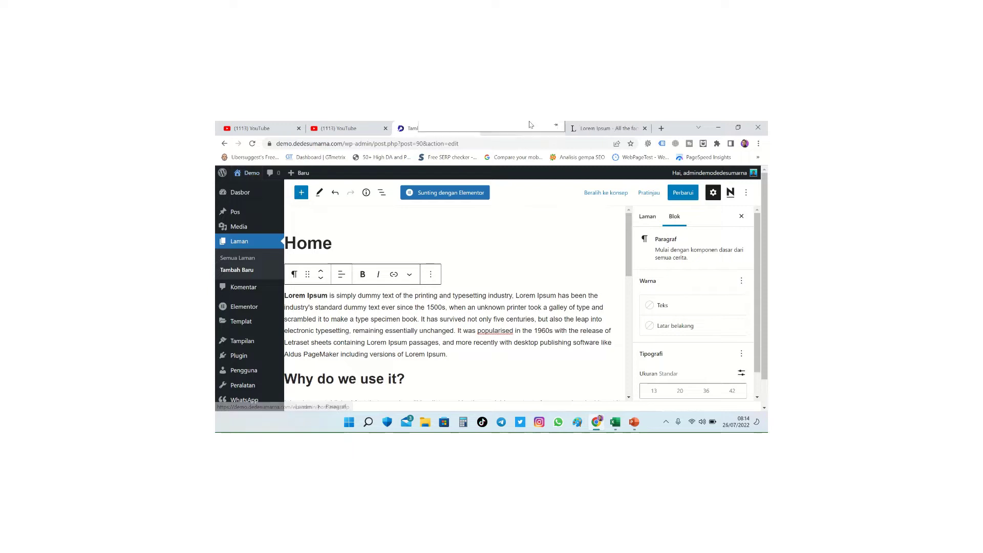
pyautogui.click(537, 130)
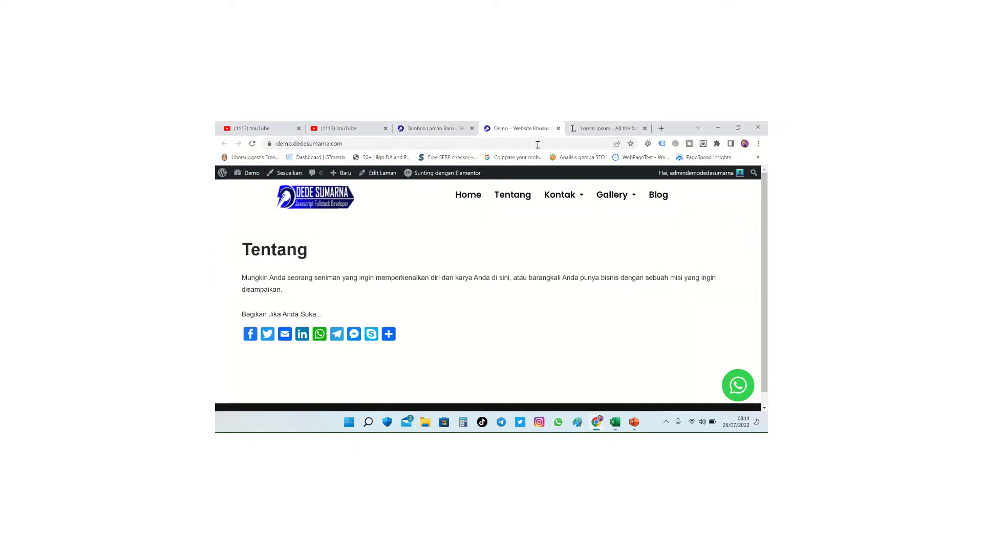
# From the Home page's editor, open the list of all pages in a separate browser tab.
pyautogui.click(453, 130)
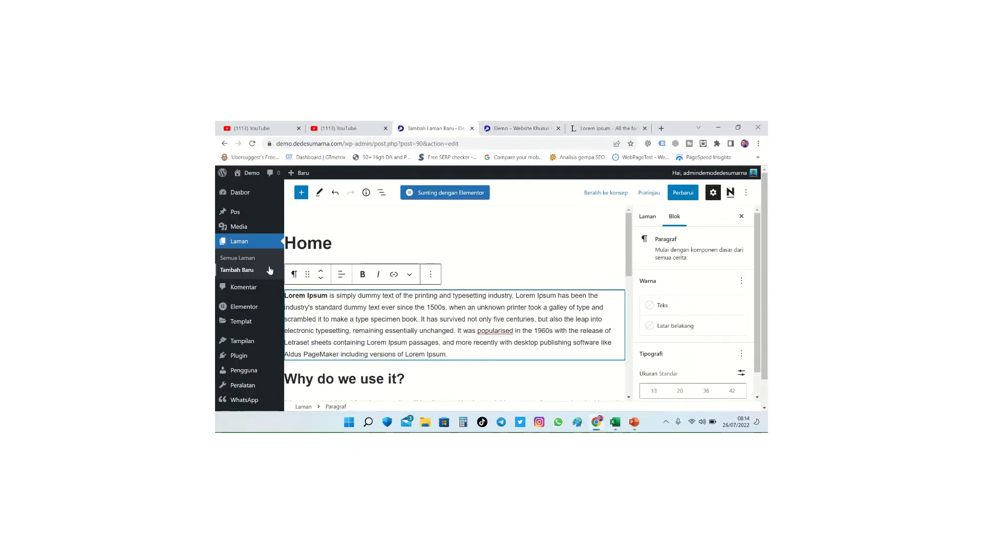
pyautogui.middleClick(250, 261)
pyautogui.click(530, 128)
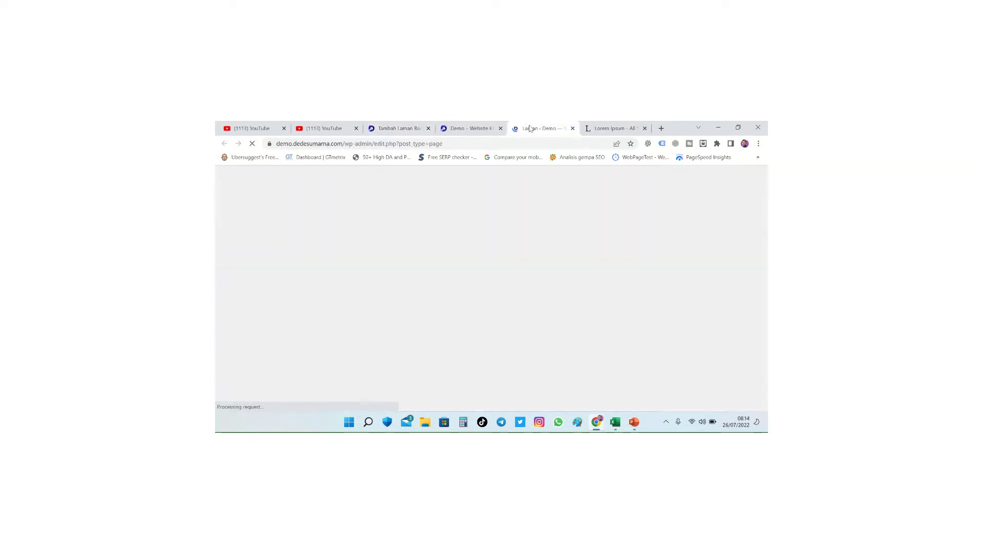
# Check the page list for the front page, close the Lorem Ipsum tab and inspect the live site's Kontak and Gallery submenus.
pyautogui.scroll(-3, 348, 323)
pyautogui.scroll(-3, 347, 323)
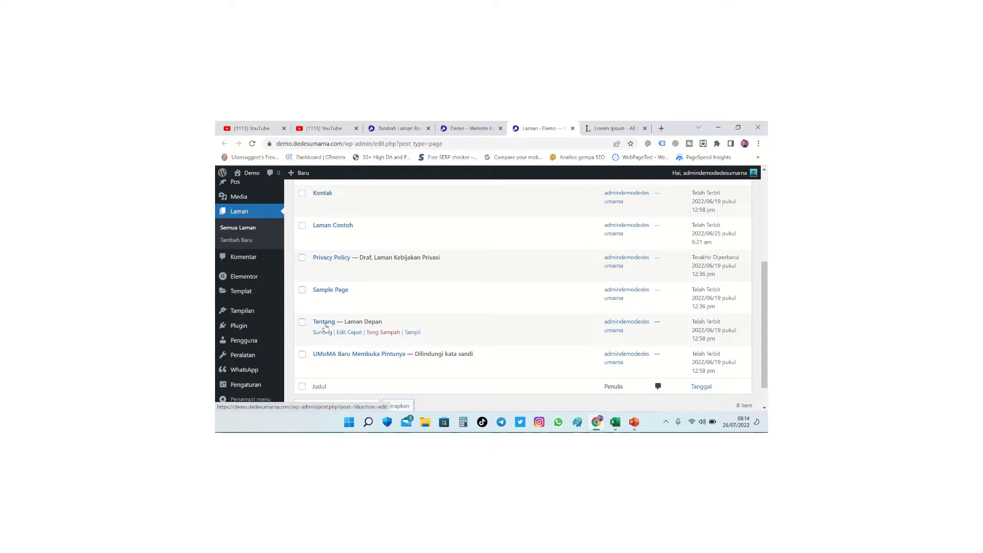
pyautogui.click(469, 130)
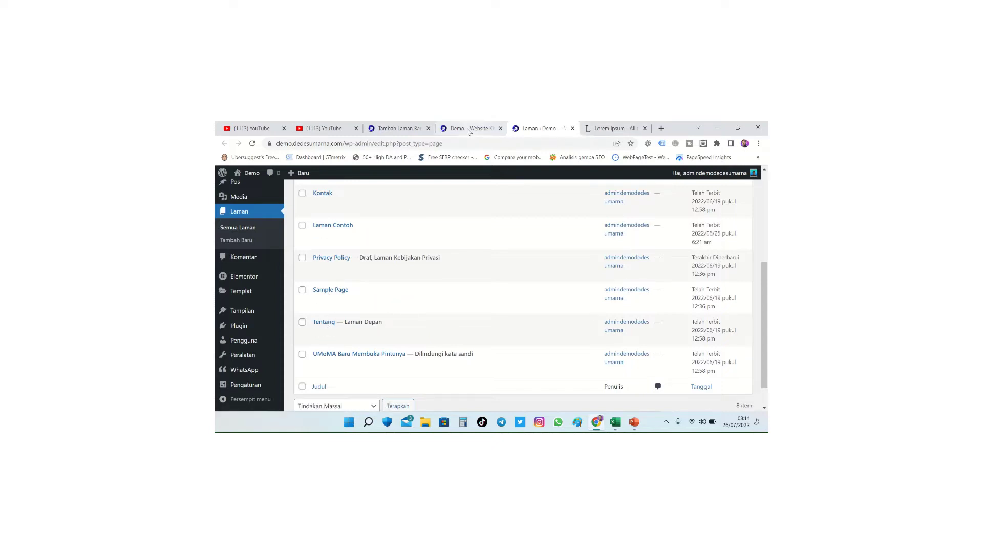
pyautogui.click(645, 128)
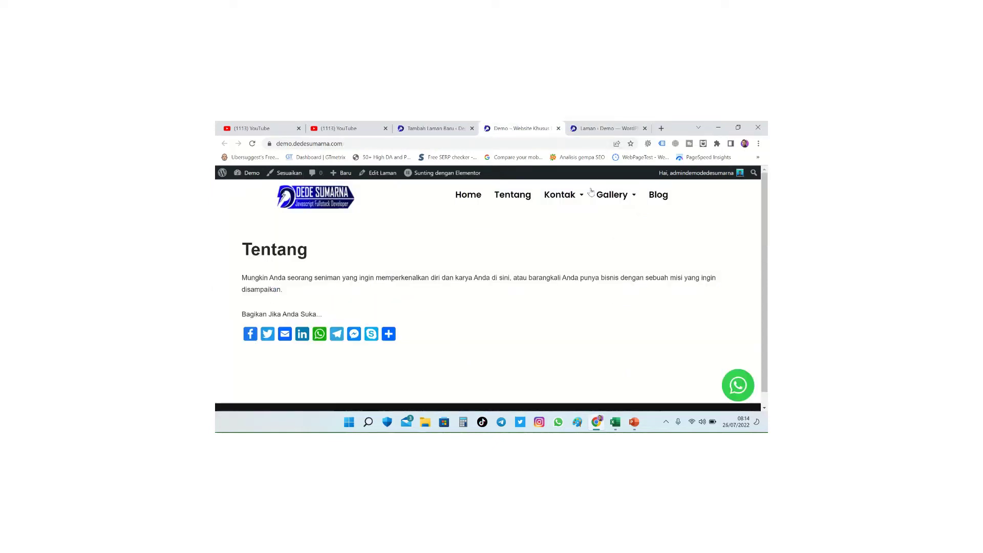
pyautogui.moveTo(580, 201)
pyautogui.moveTo(606, 248)
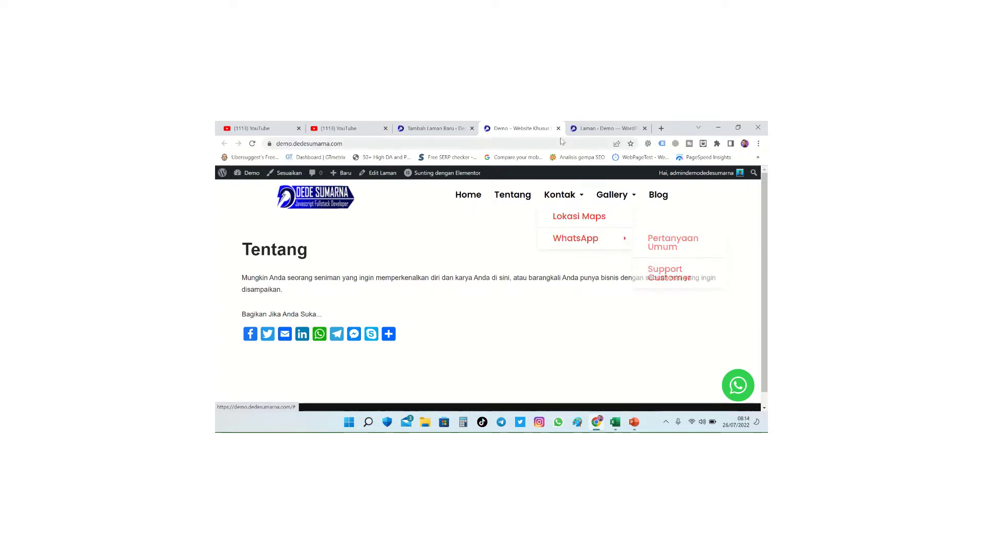
pyautogui.moveTo(619, 201)
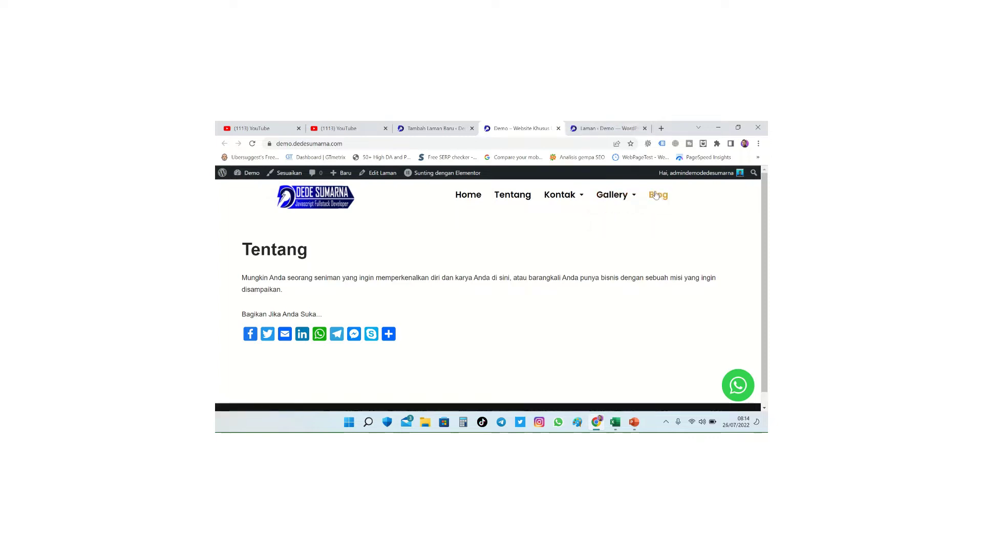
pyautogui.moveTo(437, 128)
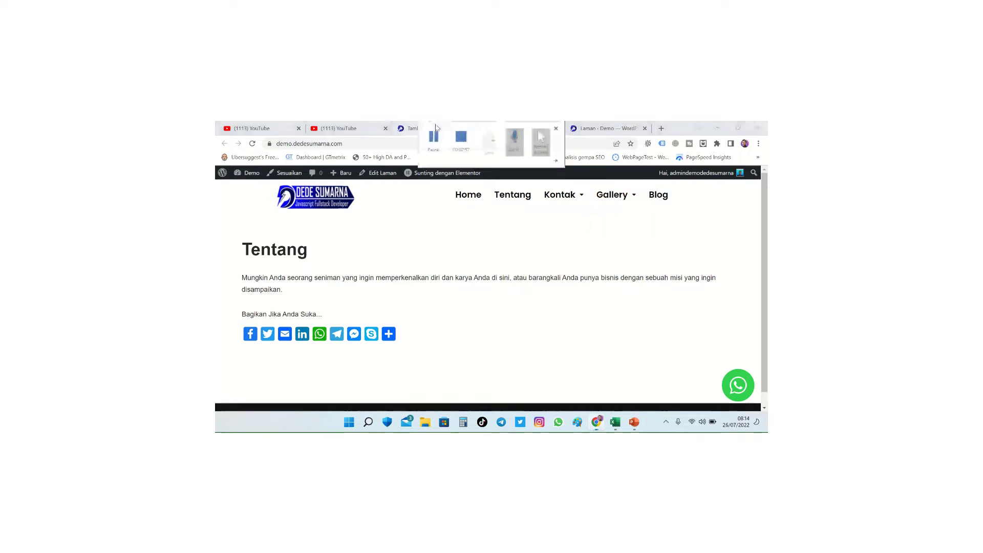
# Return to the list of all pages and examine which pages exist for the live site's navigation entries.
pyautogui.click(435, 128)
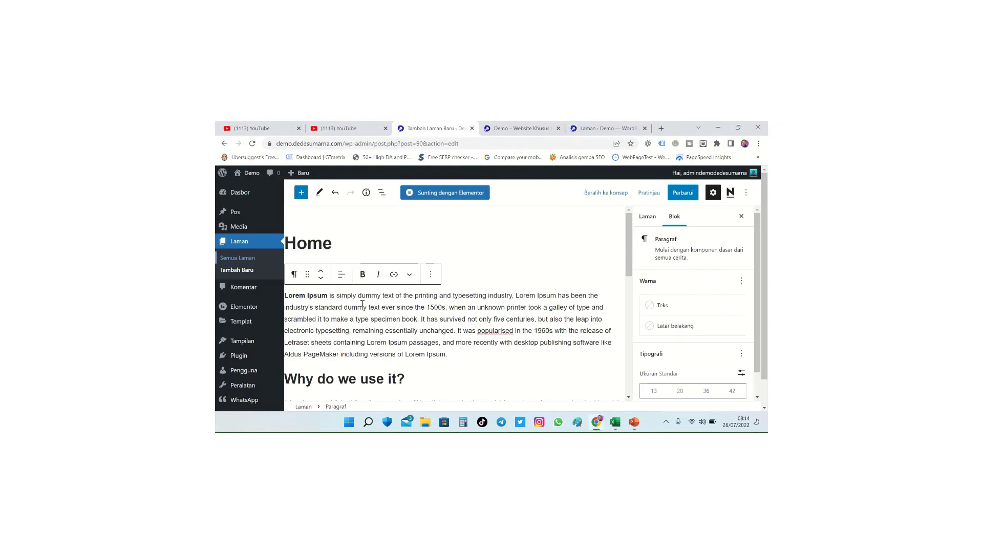
pyautogui.click(609, 129)
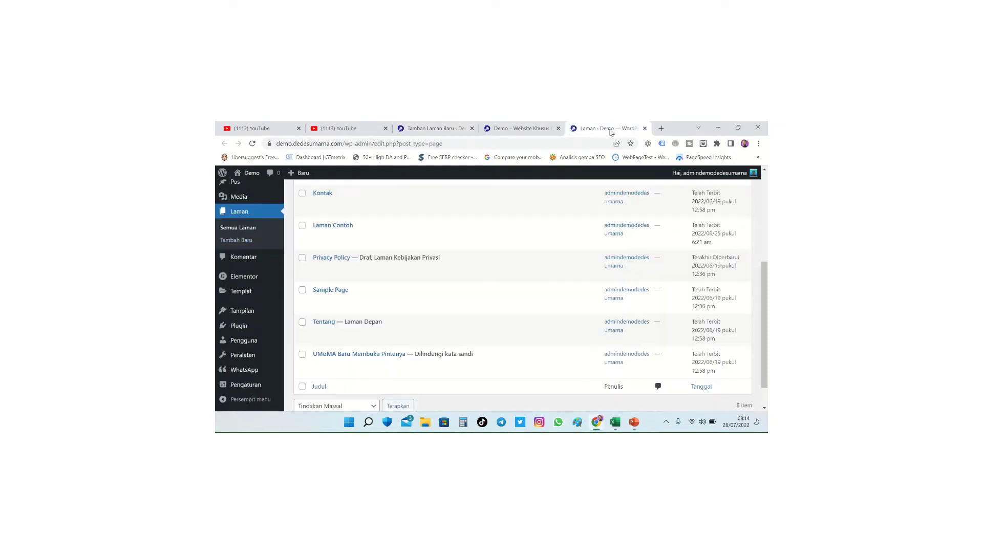
pyautogui.scroll(1, 340, 256)
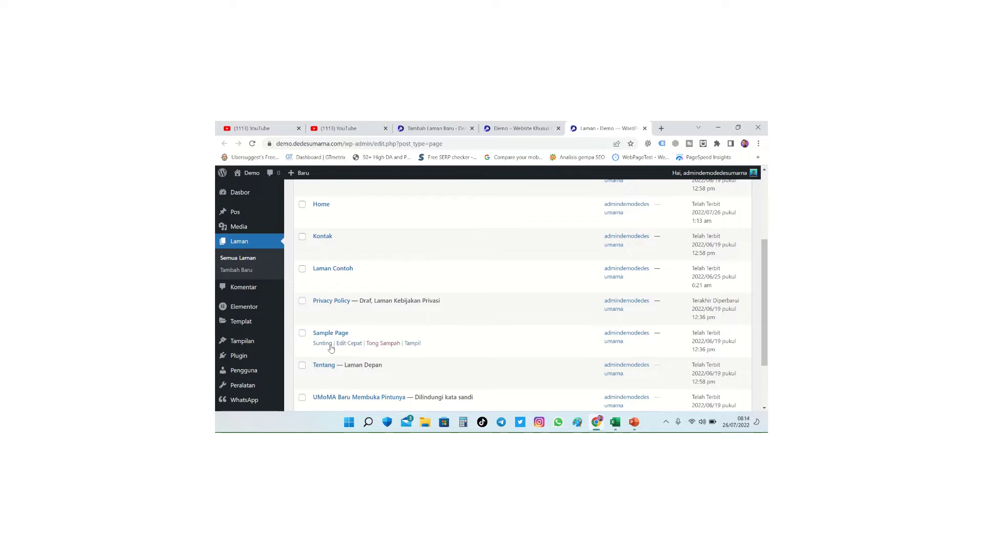
pyautogui.scroll(-1, 330, 349)
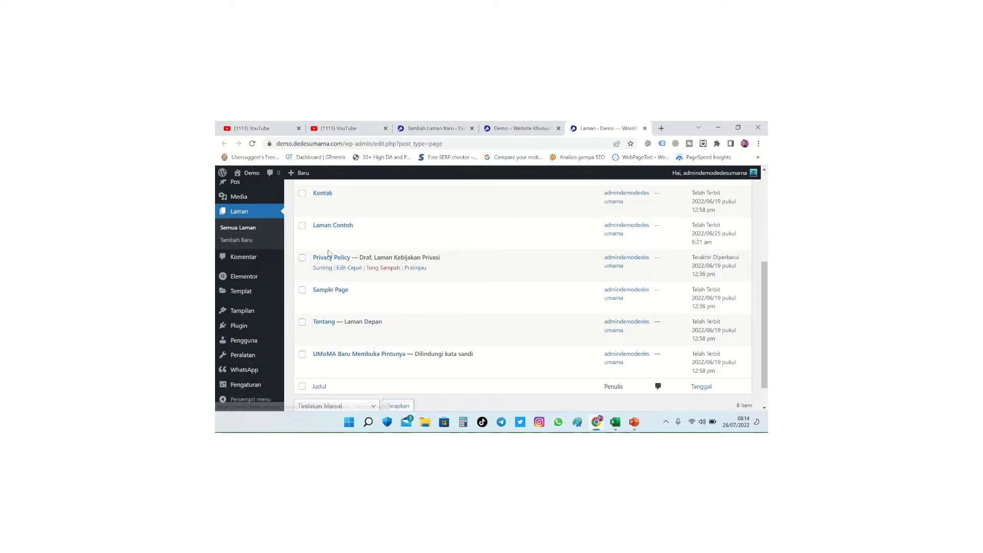
pyautogui.scroll(1, 328, 199)
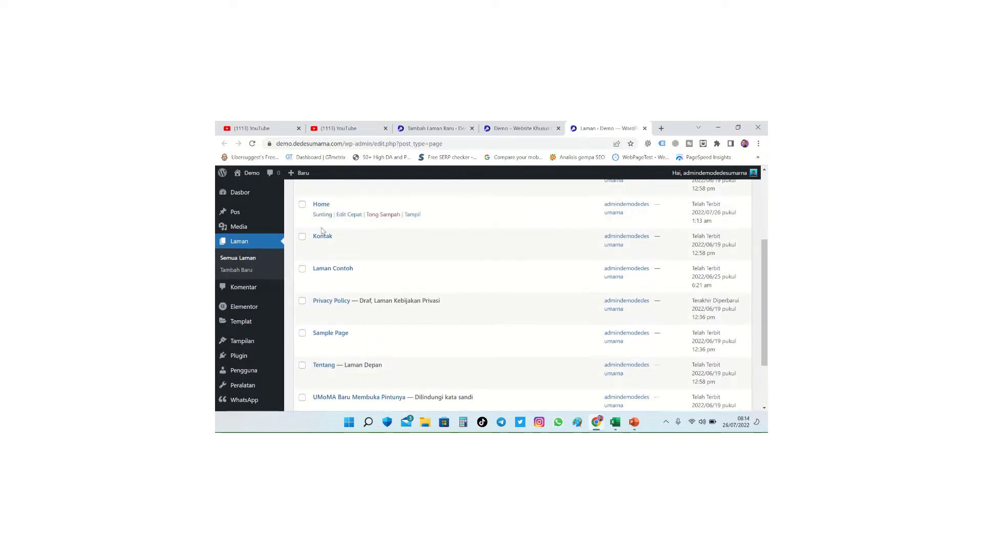
pyautogui.scroll(1, 325, 220)
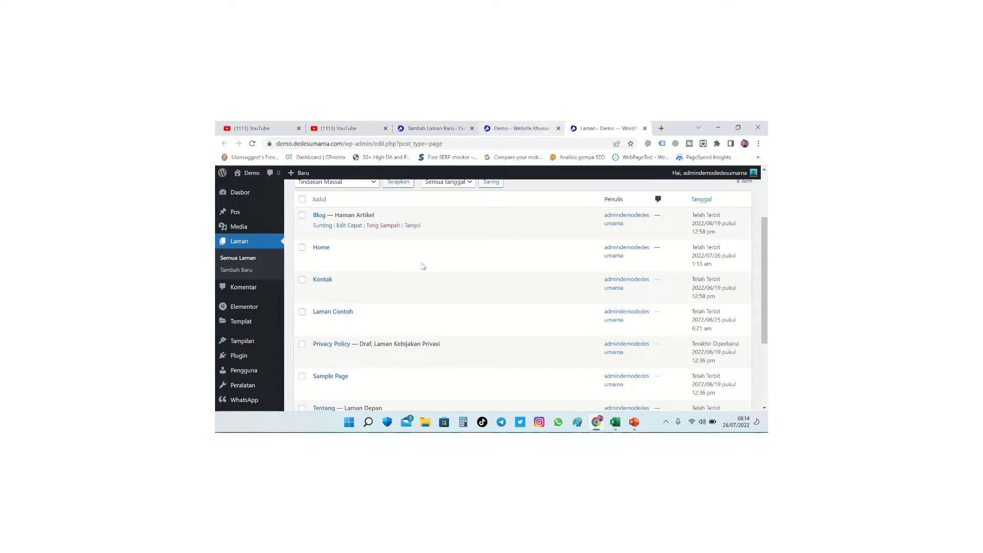
pyautogui.scroll(-3, 357, 323)
pyautogui.scroll(5, 337, 308)
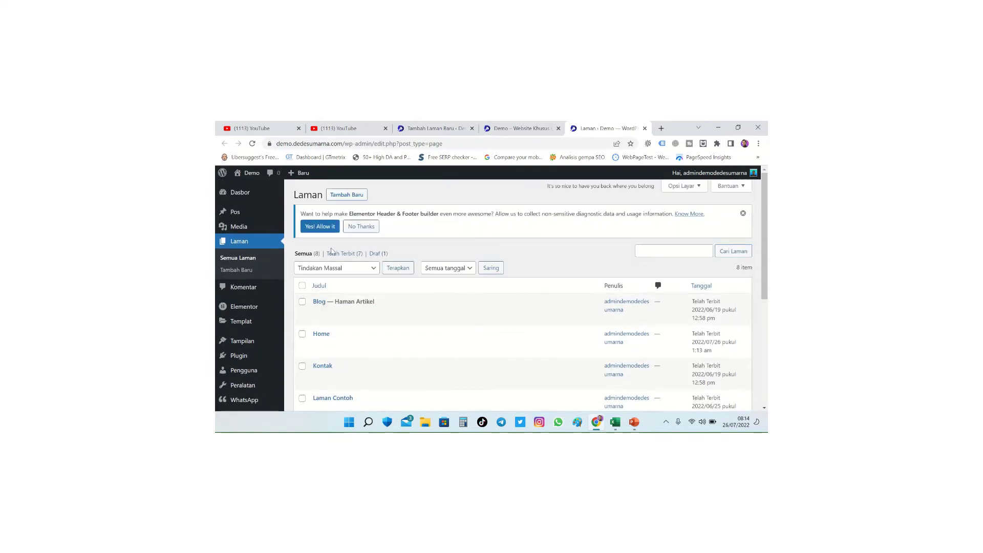
# Create a new page titled Gallery, publish it and close the editor's settings sidebar.
pyautogui.click(346, 195)
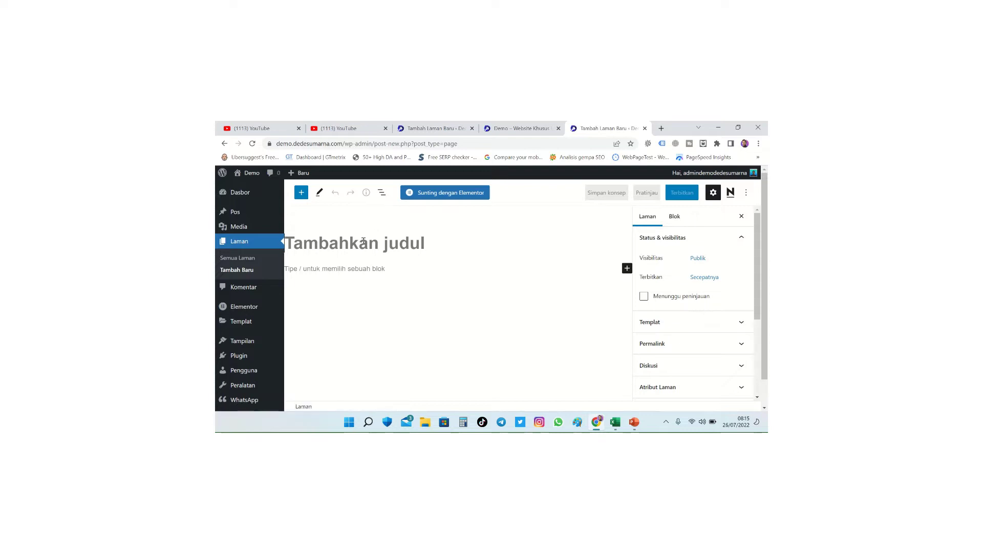
pyautogui.write('Gallery')
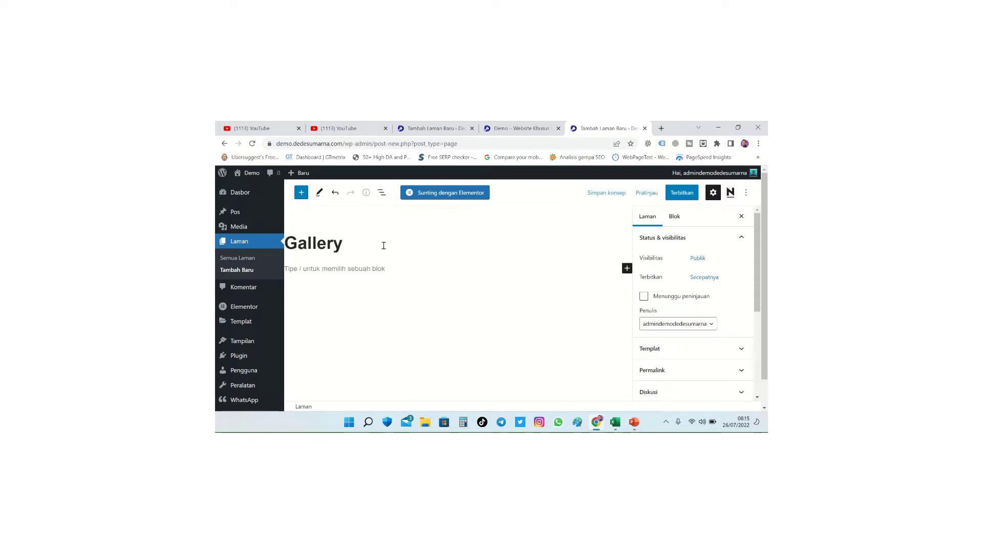
pyautogui.click(672, 194)
pyautogui.click(670, 196)
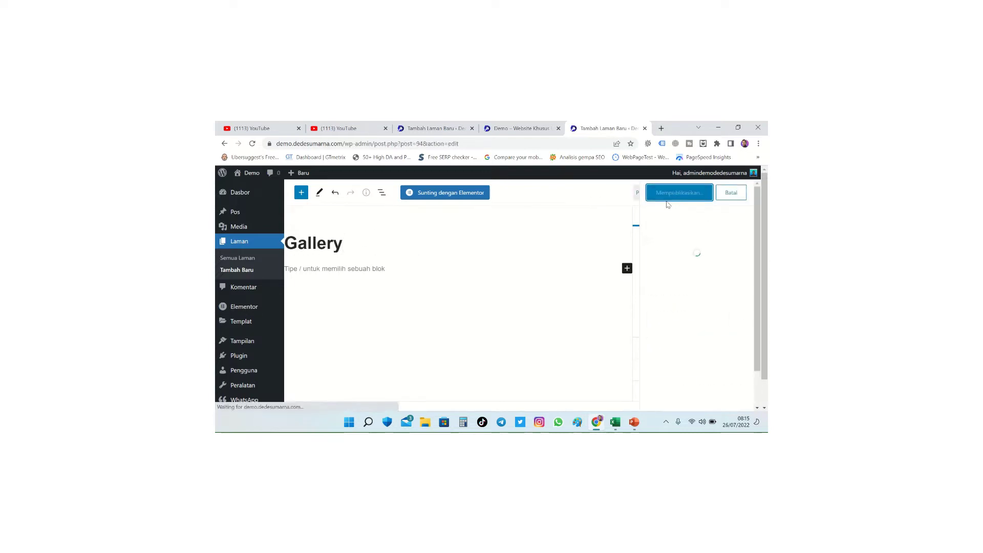
pyautogui.click(356, 272)
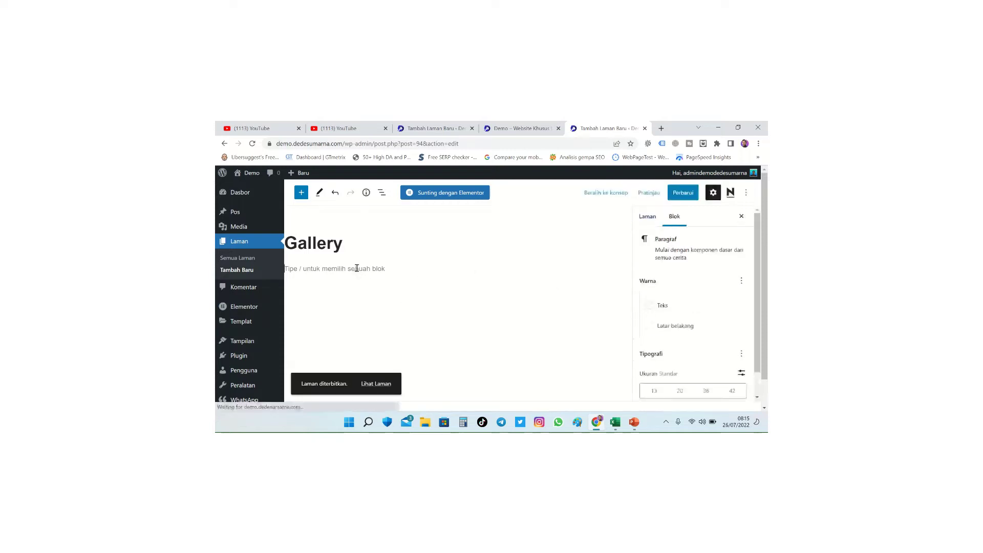
pyautogui.click(742, 217)
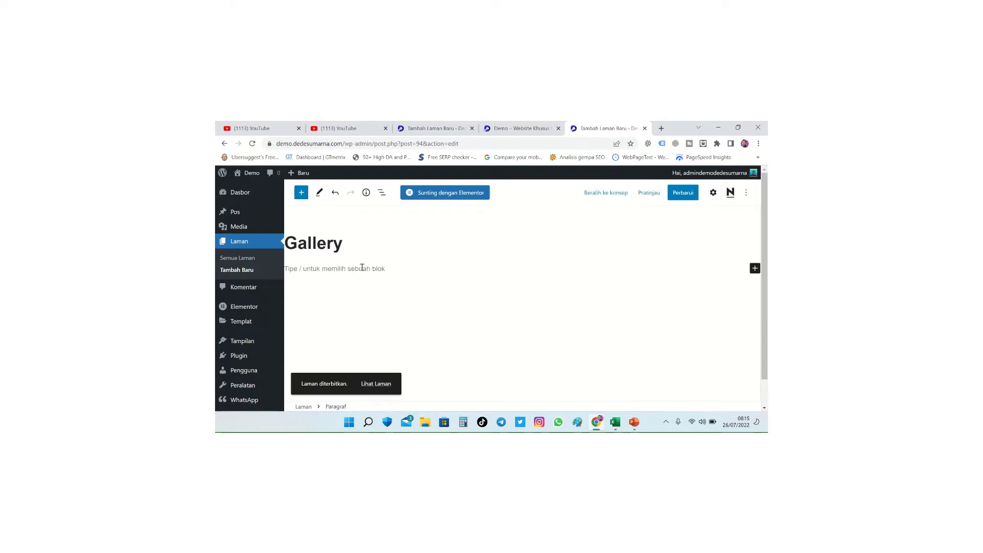
# Check the live homepage, open the general settings from the Home page's editor and review the site addresses, language and time zone.
pyautogui.click(519, 130)
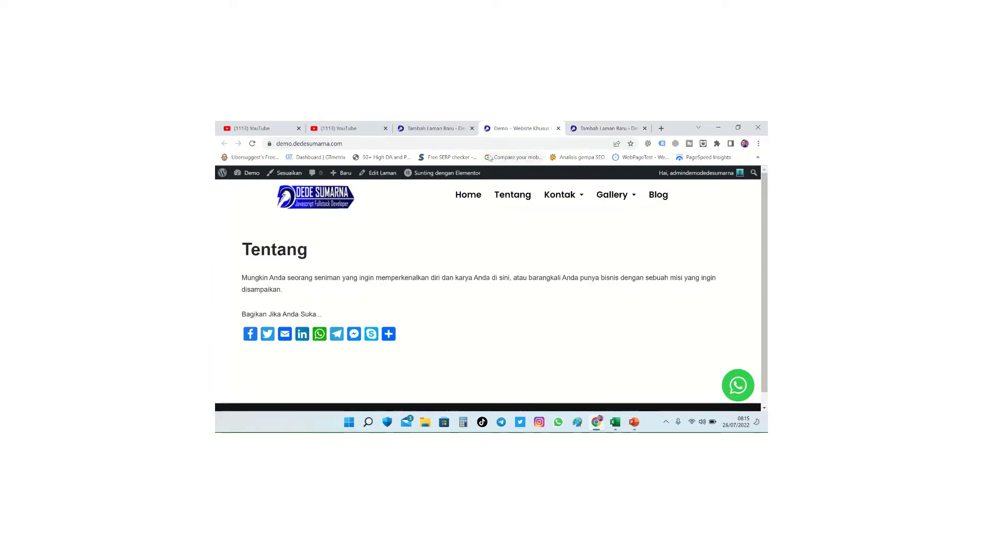
pyautogui.moveTo(538, 129)
pyautogui.click(413, 129)
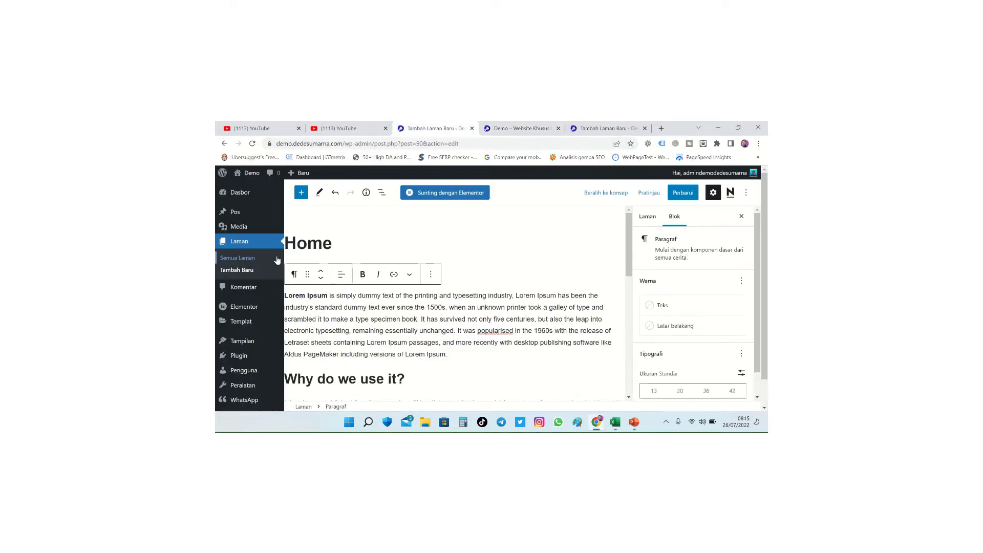
pyautogui.scroll(-1, 247, 306)
pyautogui.moveTo(247, 307)
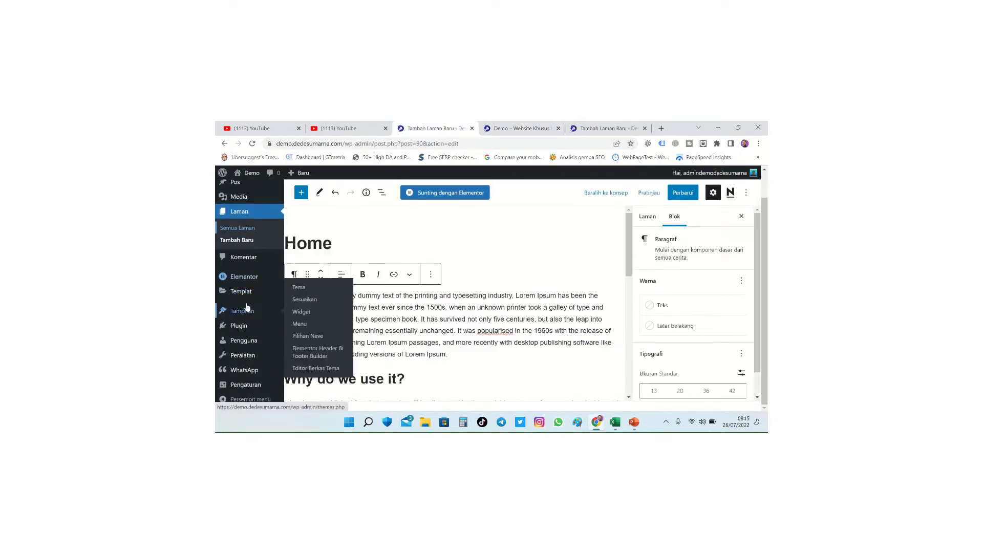
pyautogui.moveTo(248, 388)
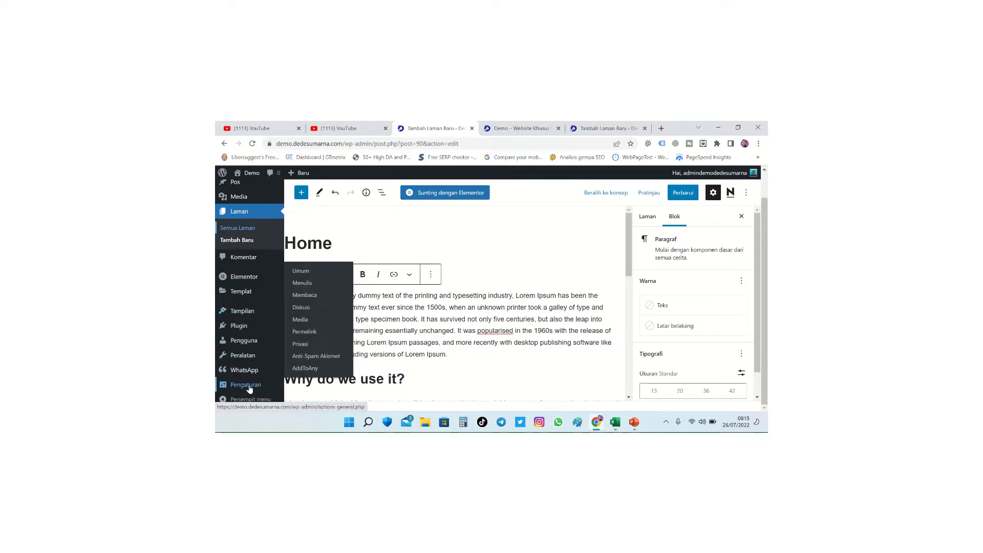
pyautogui.click(305, 273)
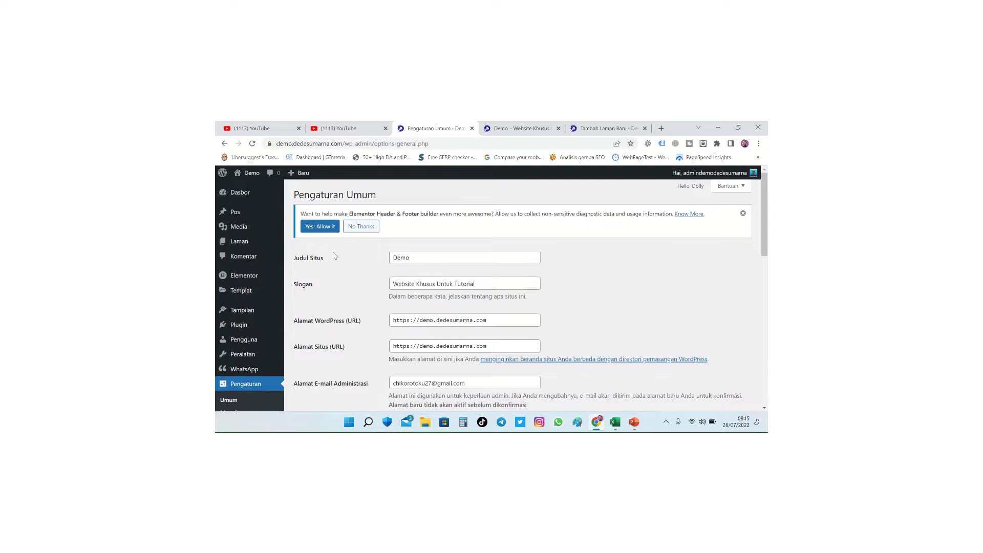
pyautogui.scroll(-1, 389, 253)
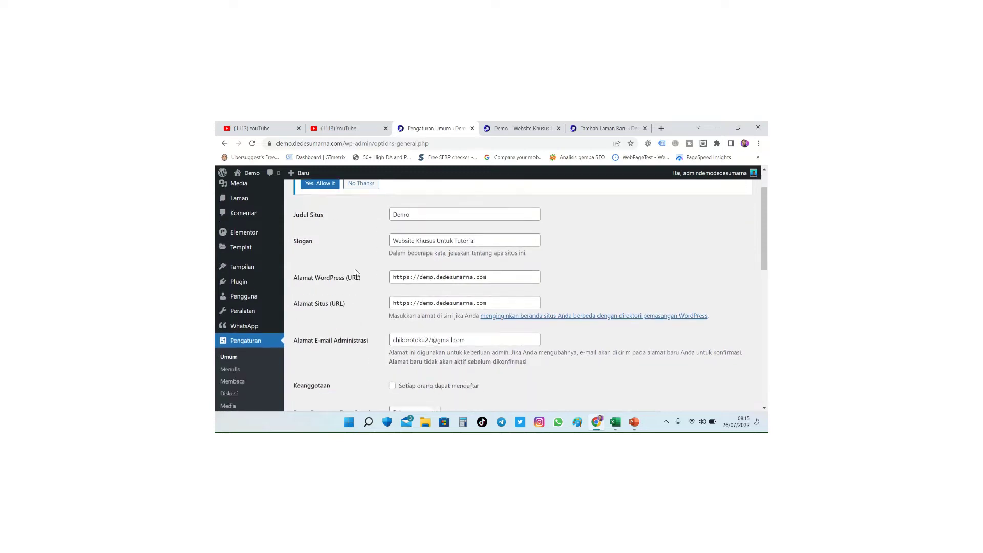
pyautogui.click(464, 278)
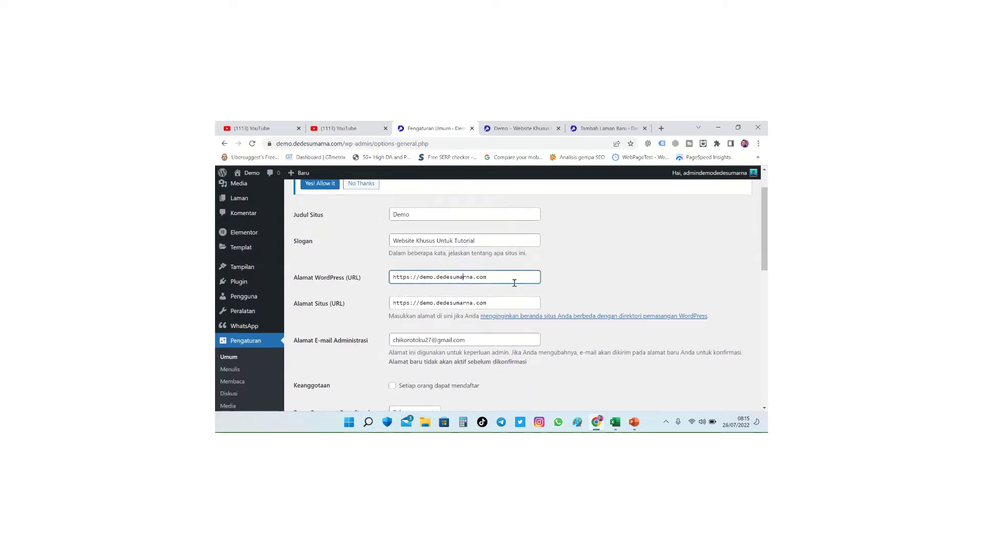
pyautogui.click(505, 302)
pyautogui.scroll(-4, 364, 323)
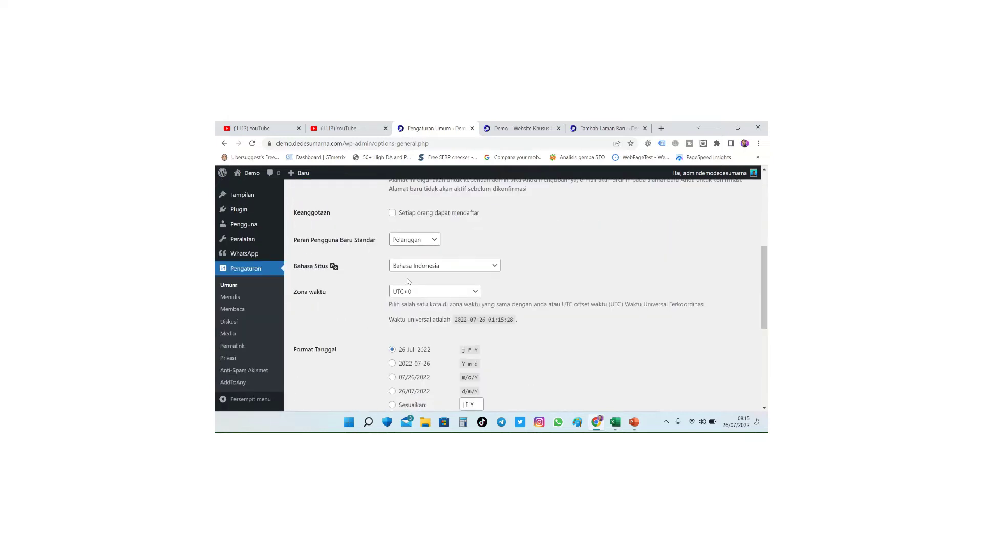
# In the reading settings, set the static homepage to Home with Blog as the posts page, and save the changes.
pyautogui.click(238, 311)
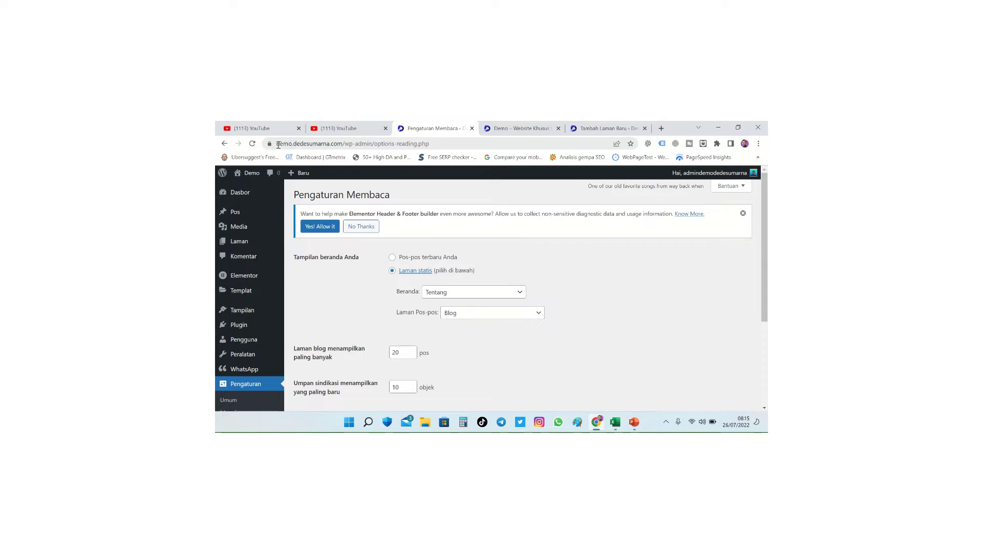
pyautogui.moveTo(278, 145); pyautogui.dragTo(343, 144)
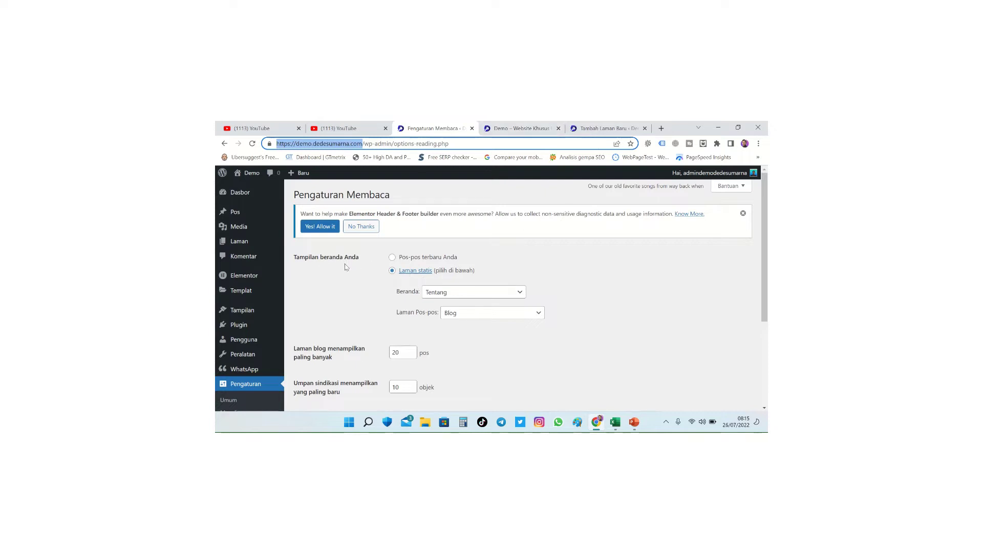
pyautogui.click(520, 294)
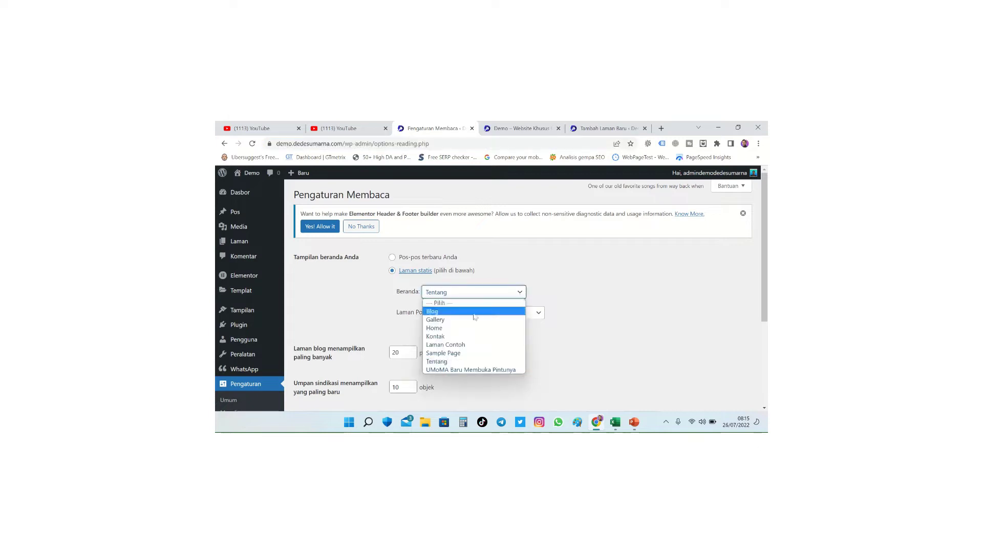
pyautogui.click(447, 330)
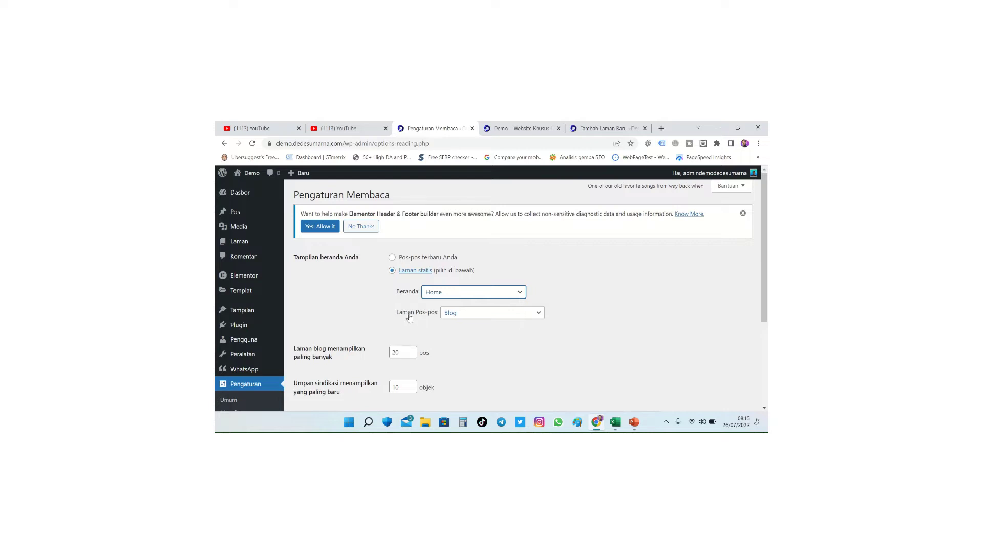
pyautogui.click(538, 320)
pyautogui.click(460, 336)
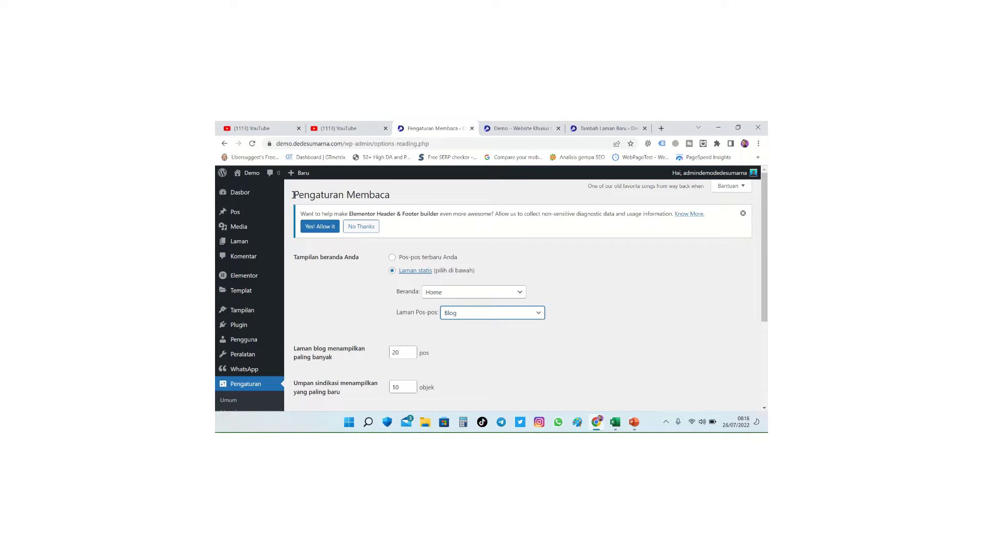
pyautogui.scroll(-1, 323, 249)
pyautogui.scroll(-5, 322, 248)
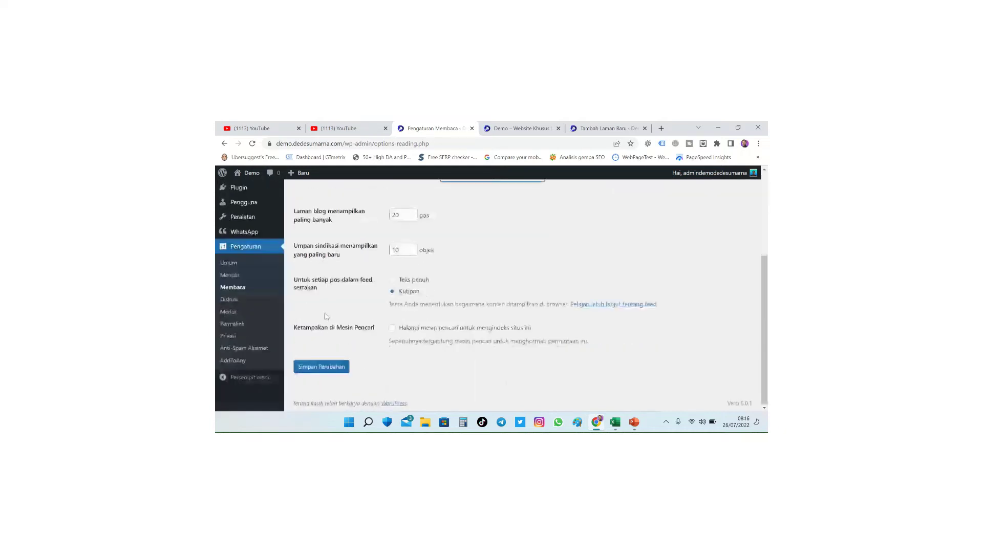
pyautogui.click(321, 366)
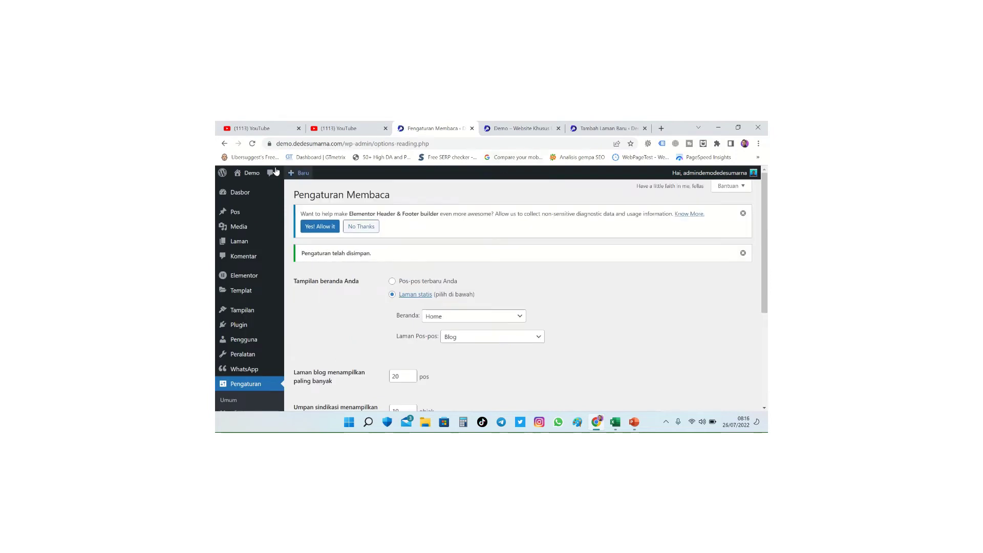
# Copy the site address demo.dedesumarna.com and open it in a new incognito window.
pyautogui.moveTo(344, 144); pyautogui.dragTo(275, 144)
pyautogui.hotkey('ctrl', 'c')
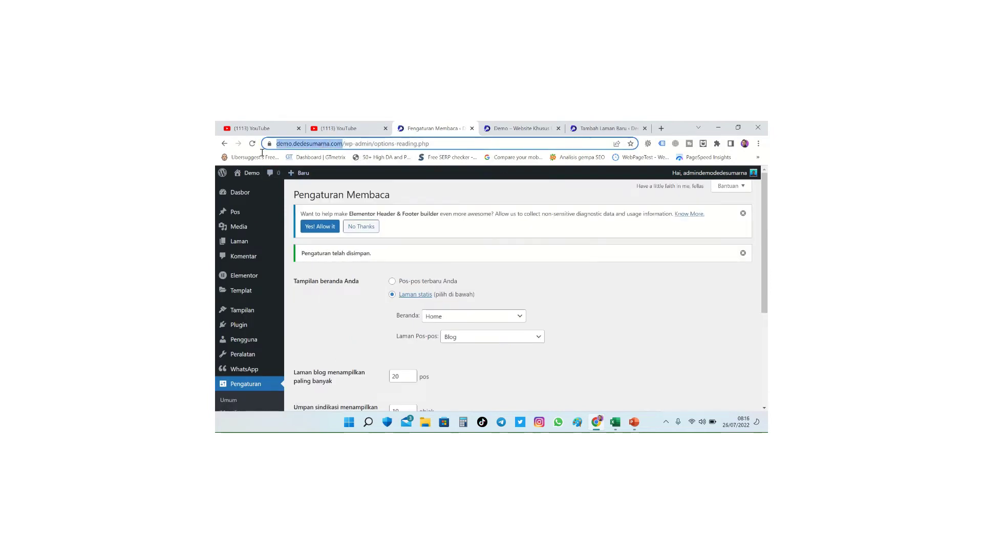
pyautogui.click(759, 143)
pyautogui.press('Escape')
pyautogui.hotkey('ctrl', 'shift', 'n')
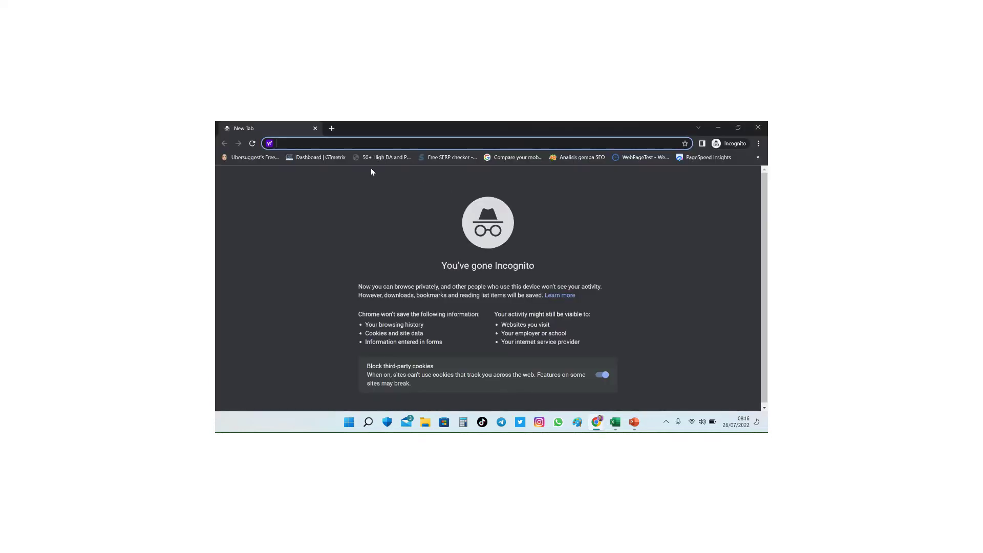
pyautogui.hotkey('ctrl', 'v')
pyautogui.press('Return')
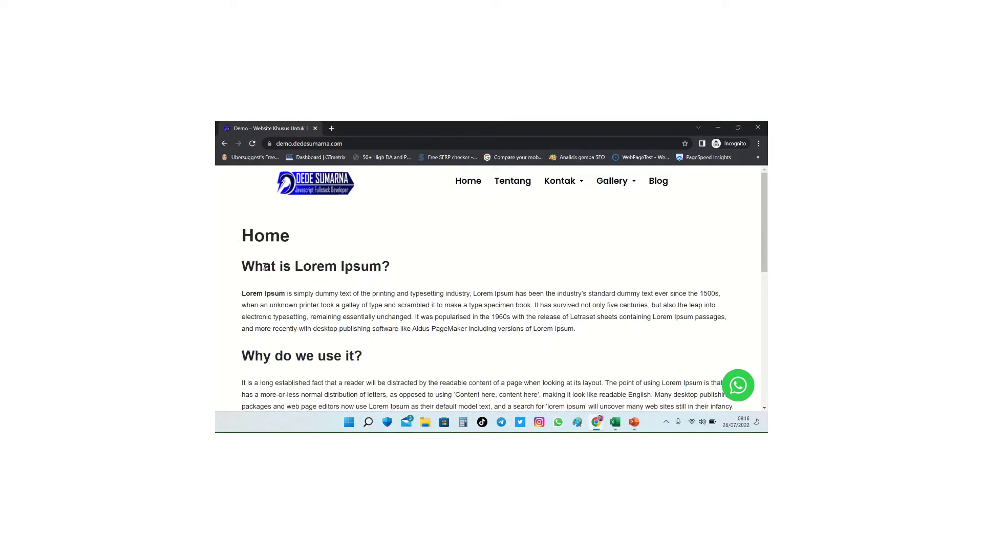
# Examine the static homepage from its heading to its footer as a logged-out visitor, and minimize the incognito window.
pyautogui.scroll(-3, 265, 267)
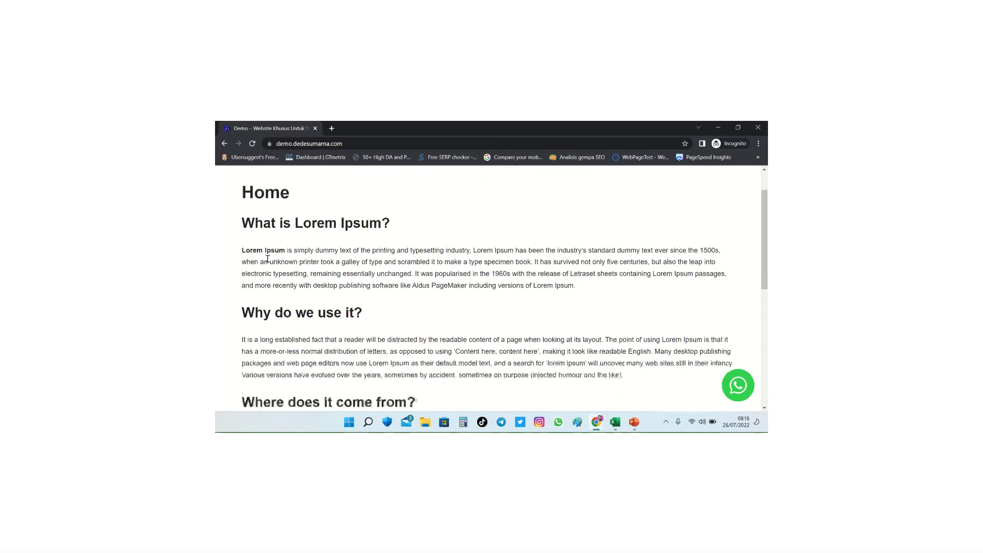
pyautogui.click(360, 145)
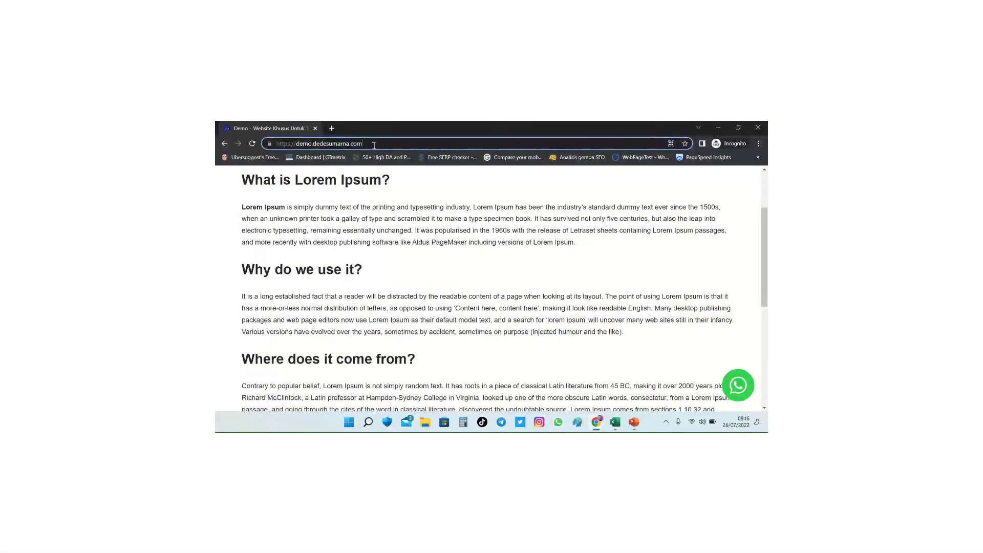
pyautogui.scroll(-5, 268, 266)
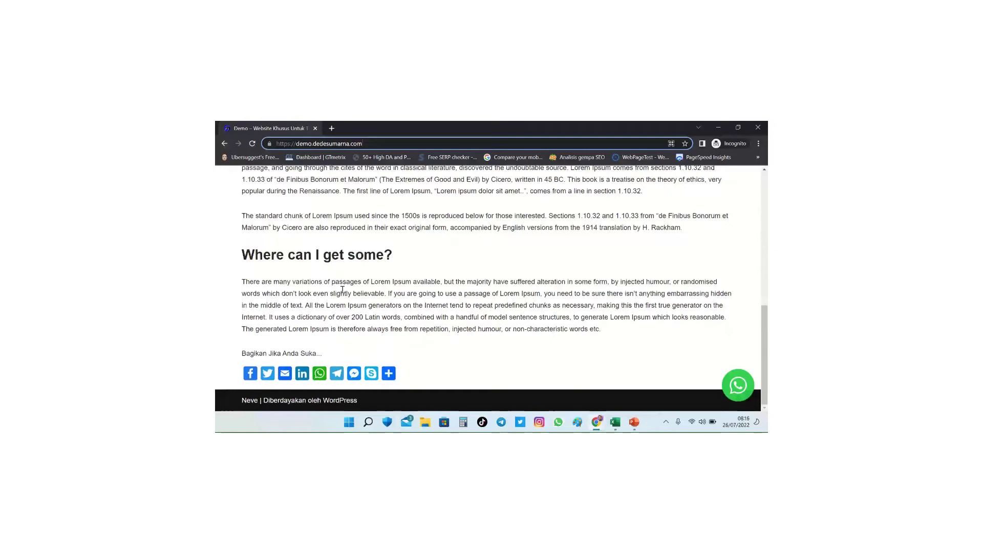
pyautogui.scroll(7, 342, 290)
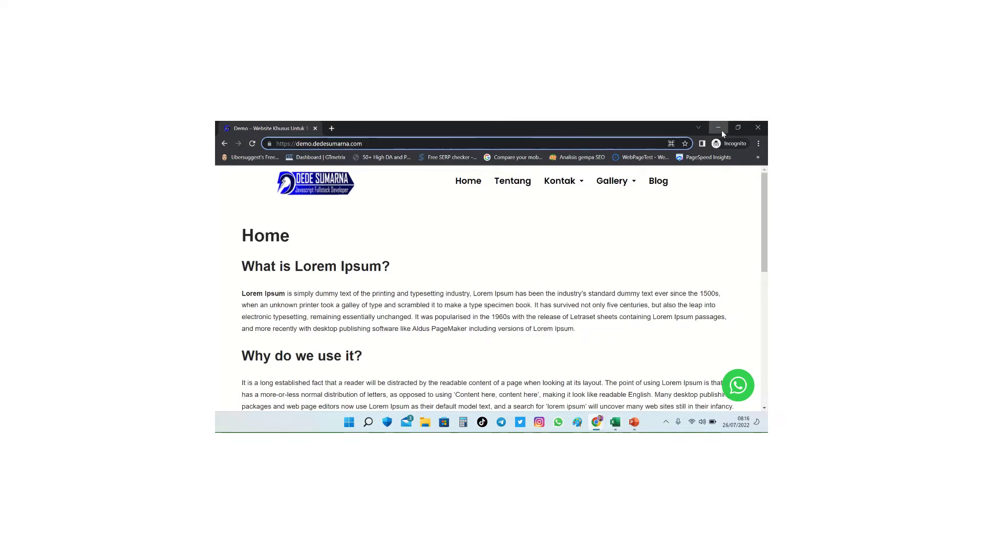
pyautogui.click(718, 128)
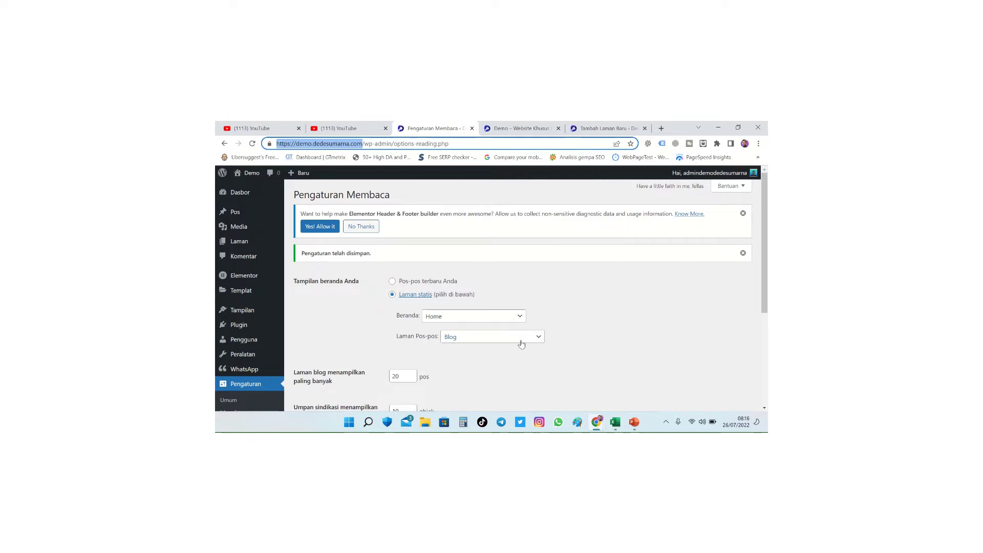
# Check which pages the reading settings offer as the posts page, without changing the selection.
pyautogui.click(539, 341)
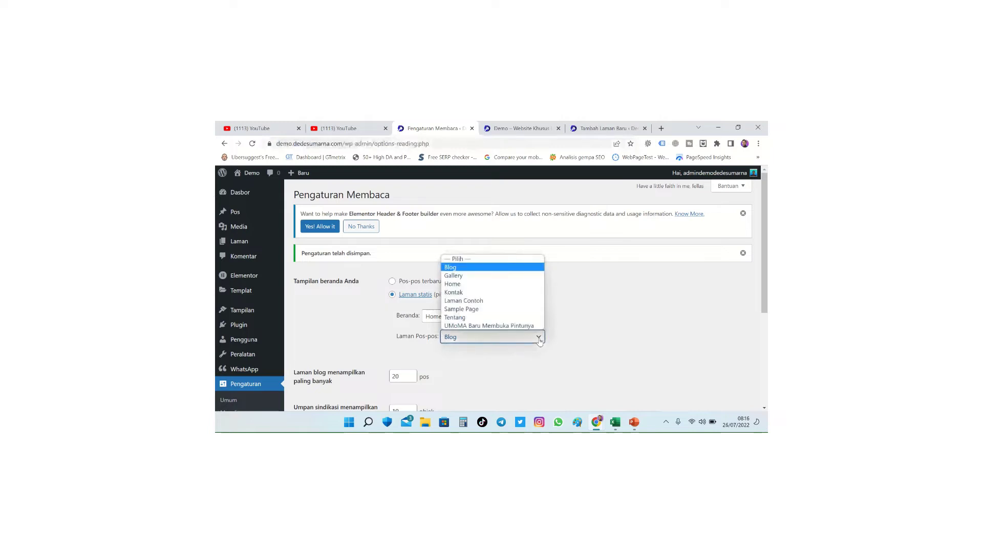
pyautogui.click(539, 341)
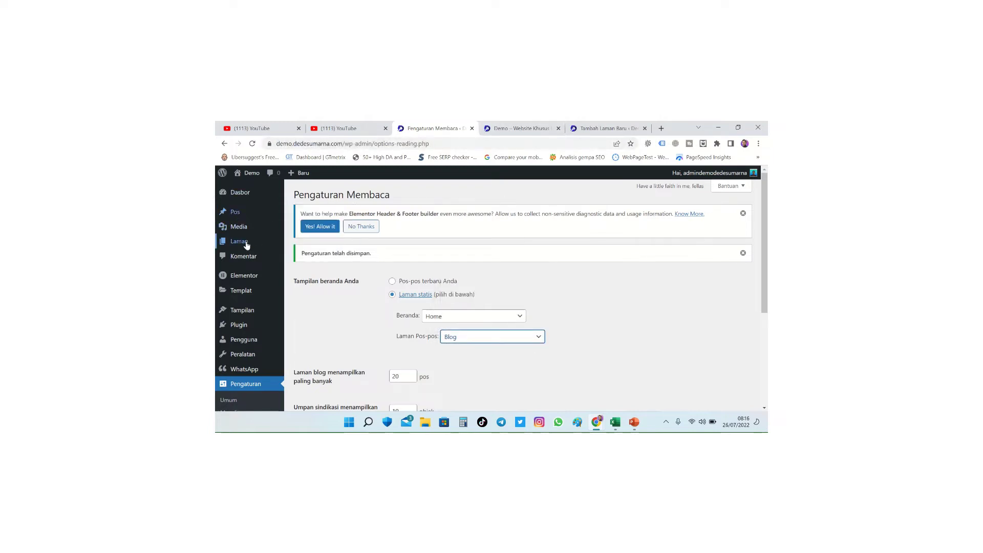
pyautogui.click(539, 340)
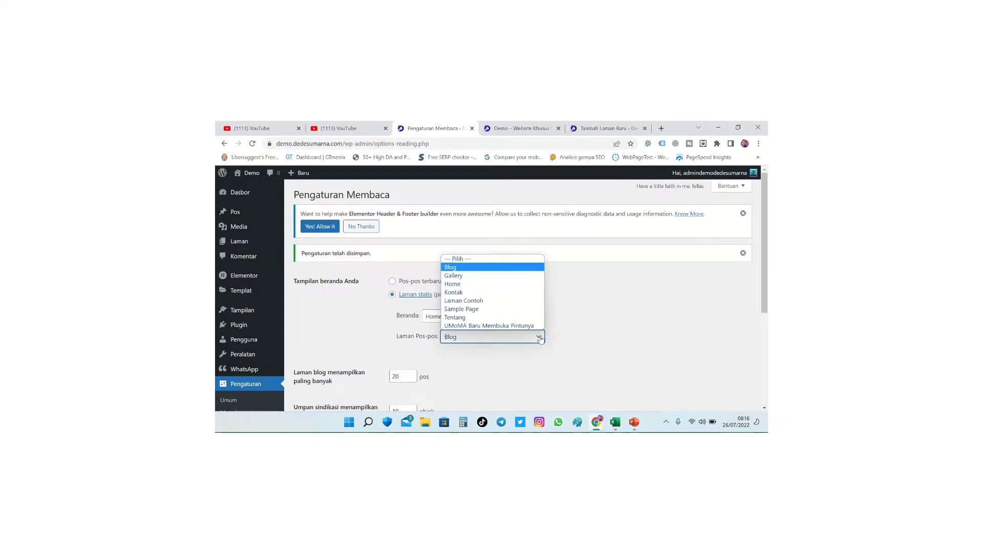
pyautogui.click(540, 339)
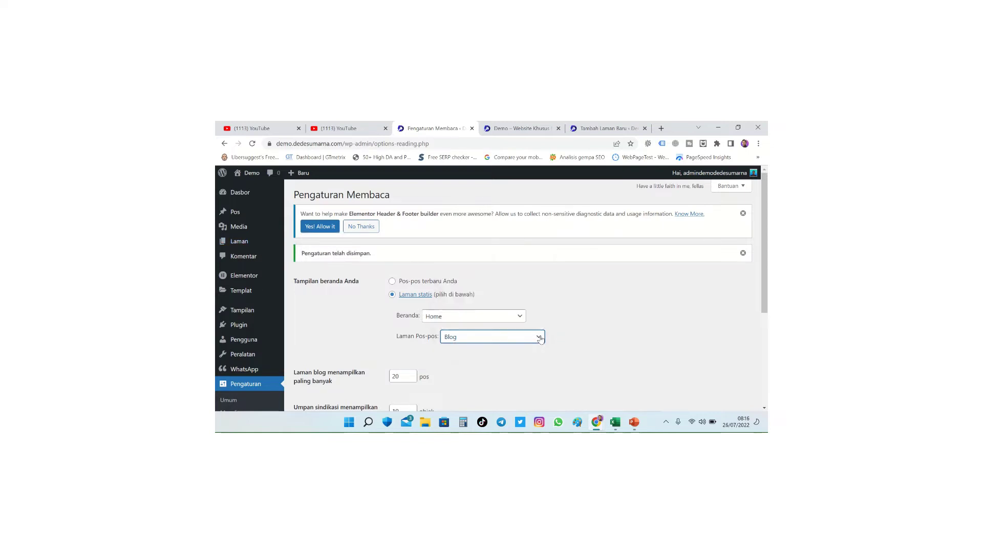
# Create a new page titled Artikel in a separate tab, publish it and view the published page.
pyautogui.moveTo(229, 247)
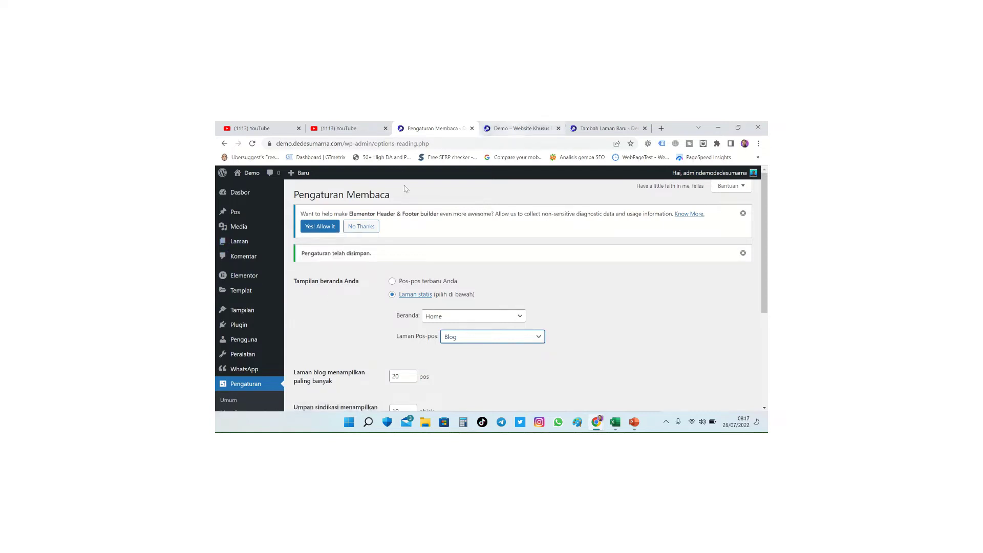
pyautogui.middleClick(308, 254)
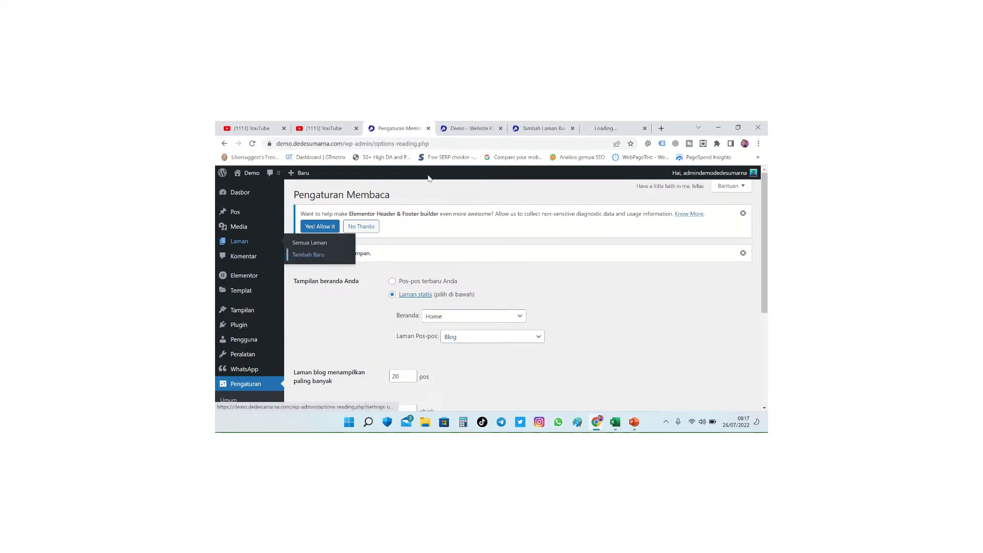
pyautogui.click(609, 128)
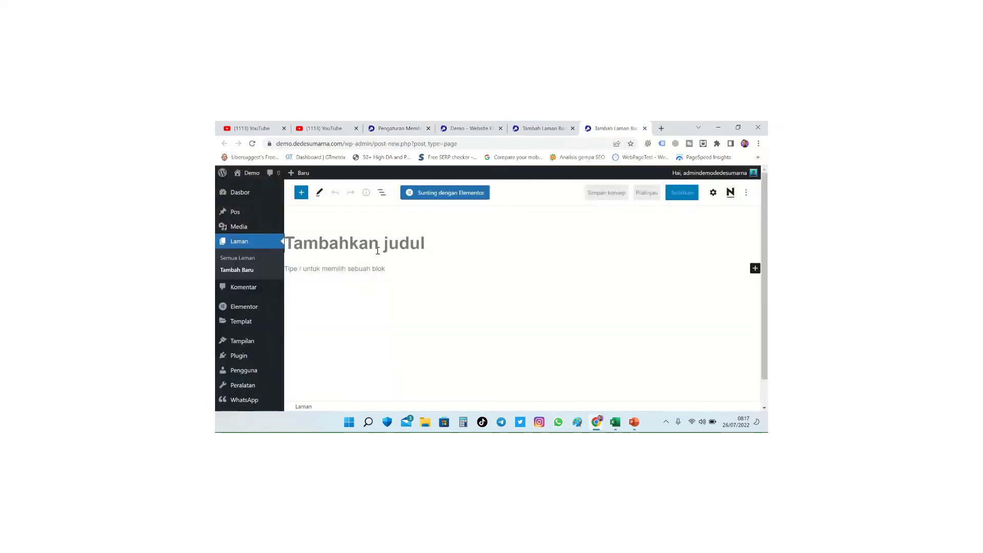
pyautogui.write('Artikel')
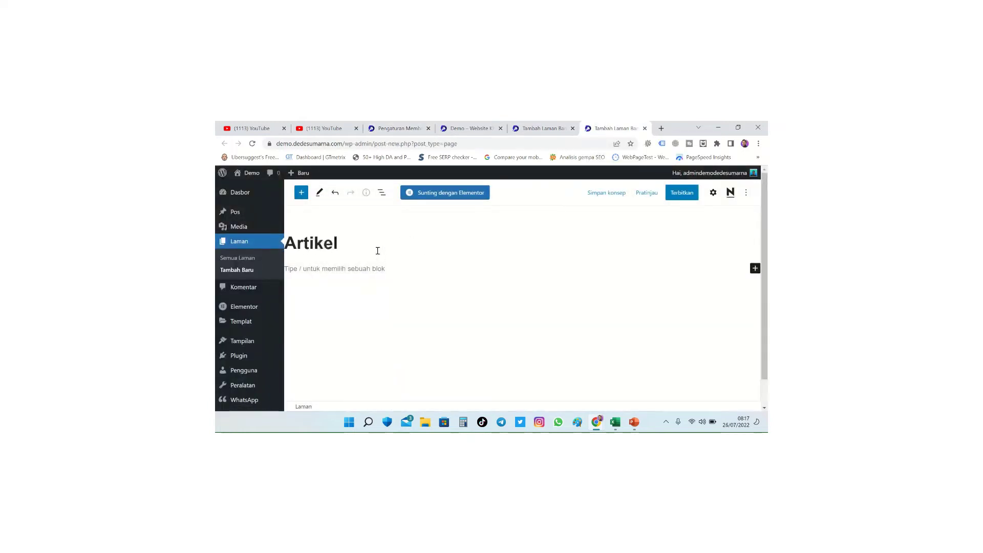
pyautogui.click(679, 196)
pyautogui.click(678, 198)
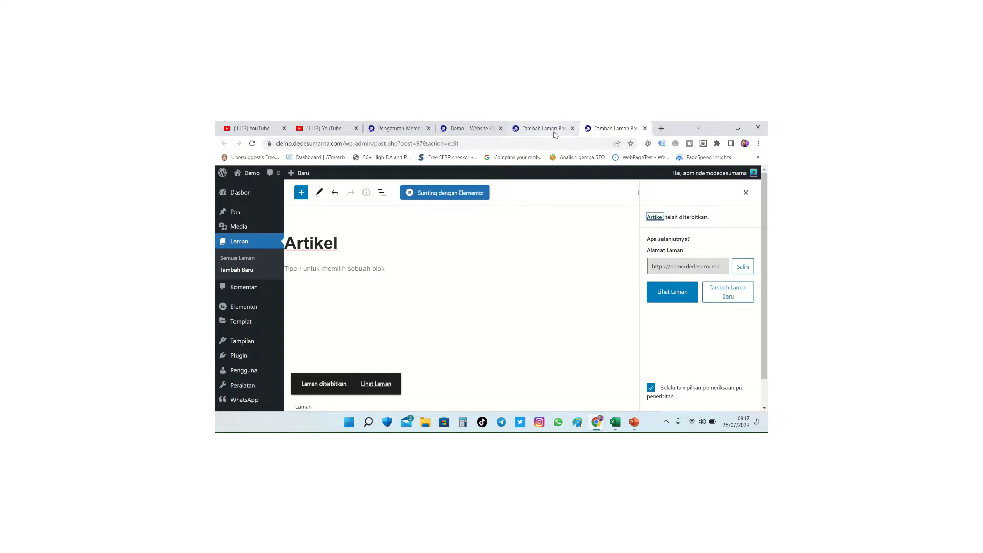
pyautogui.click(682, 300)
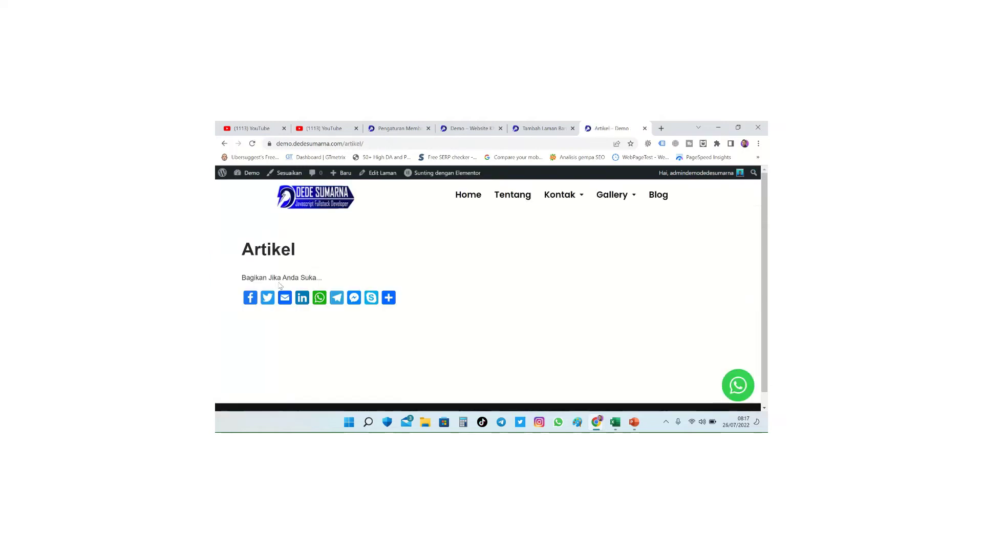
# Reload the reading settings, set the posts page to Artikel and save the changes.
pyautogui.click(542, 129)
pyautogui.click(402, 132)
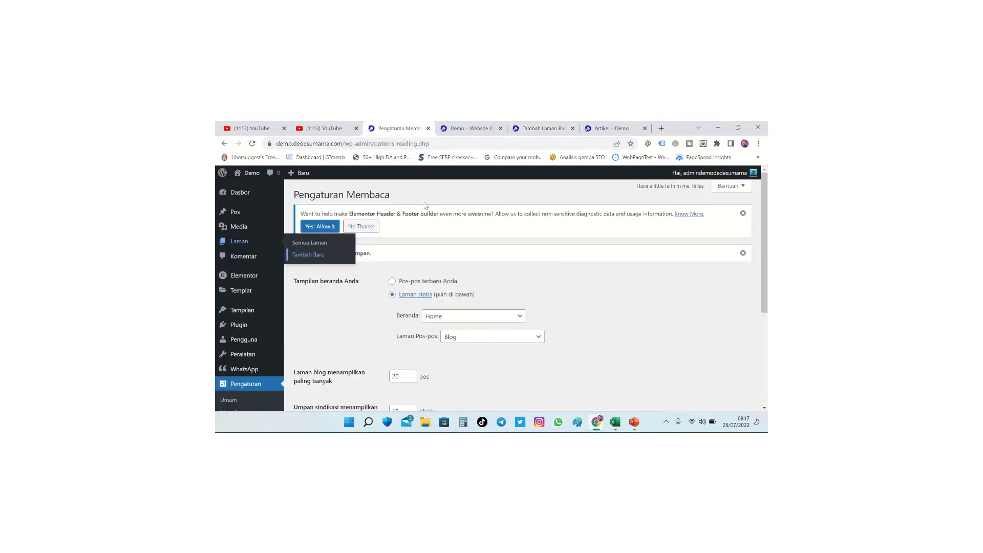
pyautogui.click(469, 339)
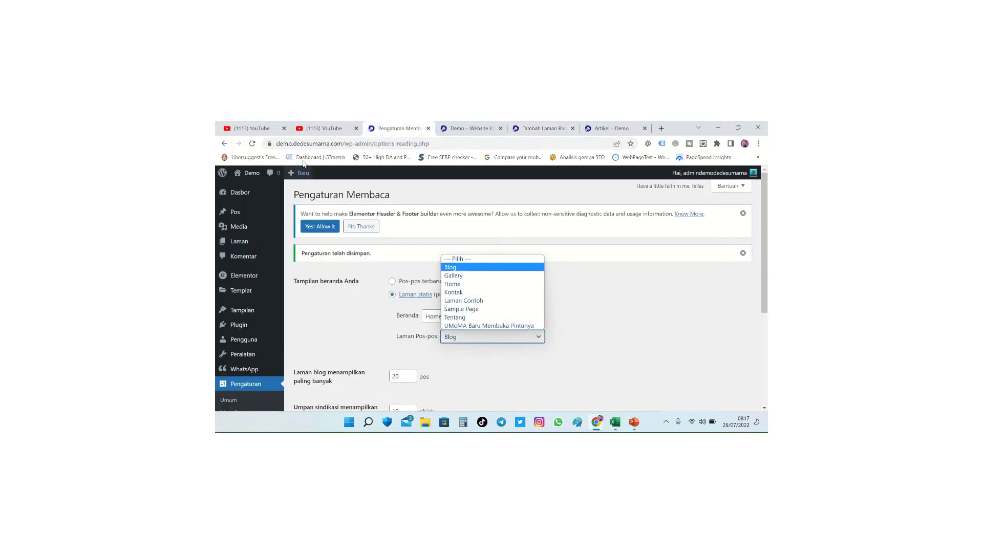
pyautogui.click(252, 143)
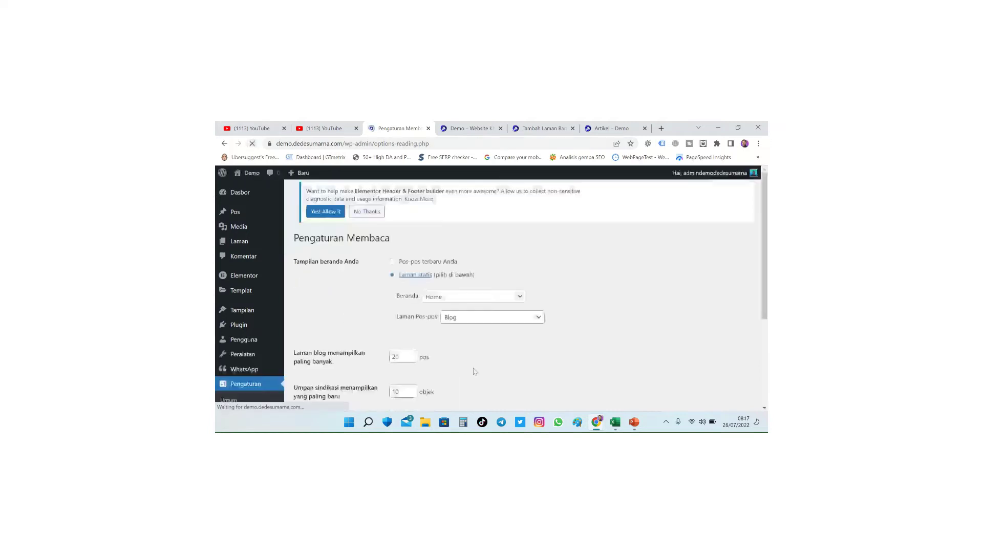
pyautogui.click(452, 318)
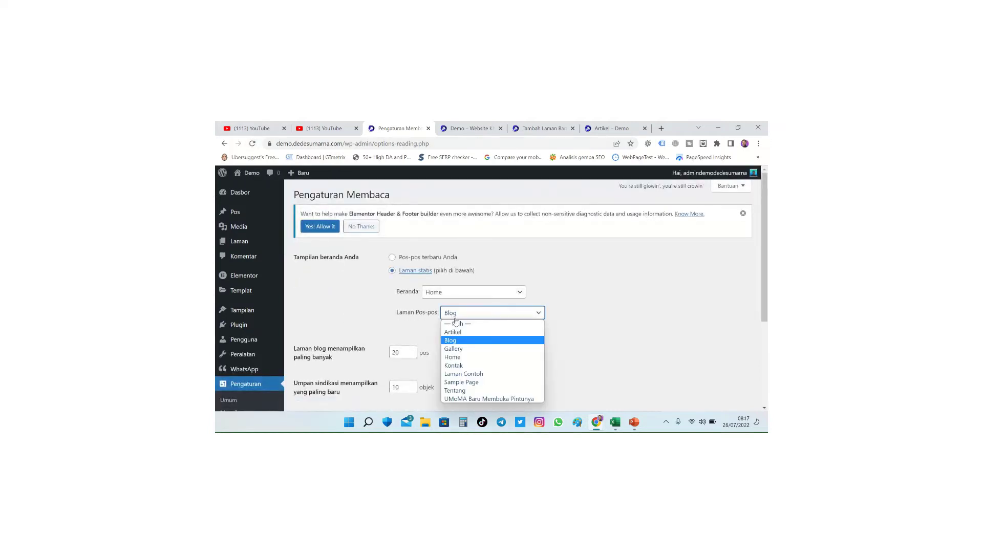
pyautogui.click(454, 332)
pyautogui.scroll(-5, 338, 359)
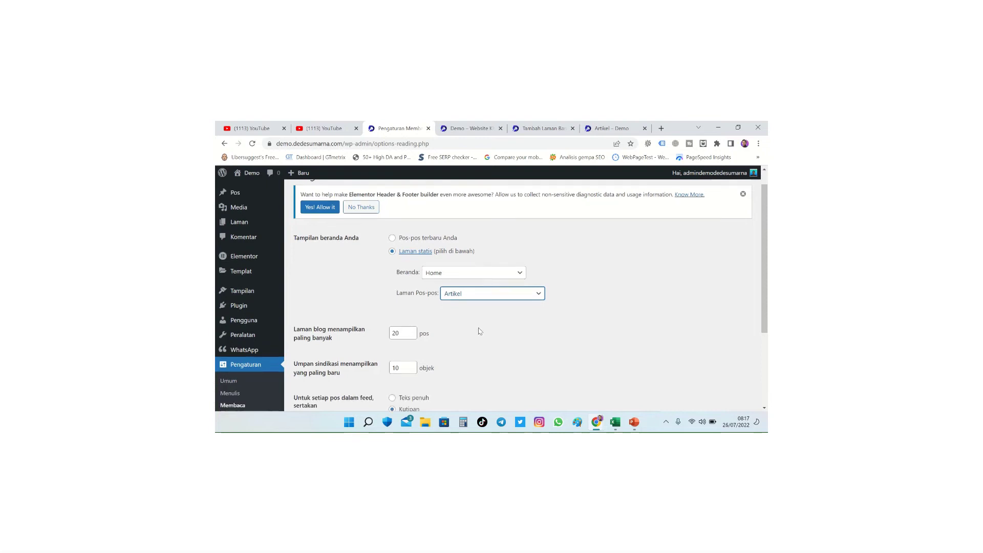
pyautogui.click(330, 375)
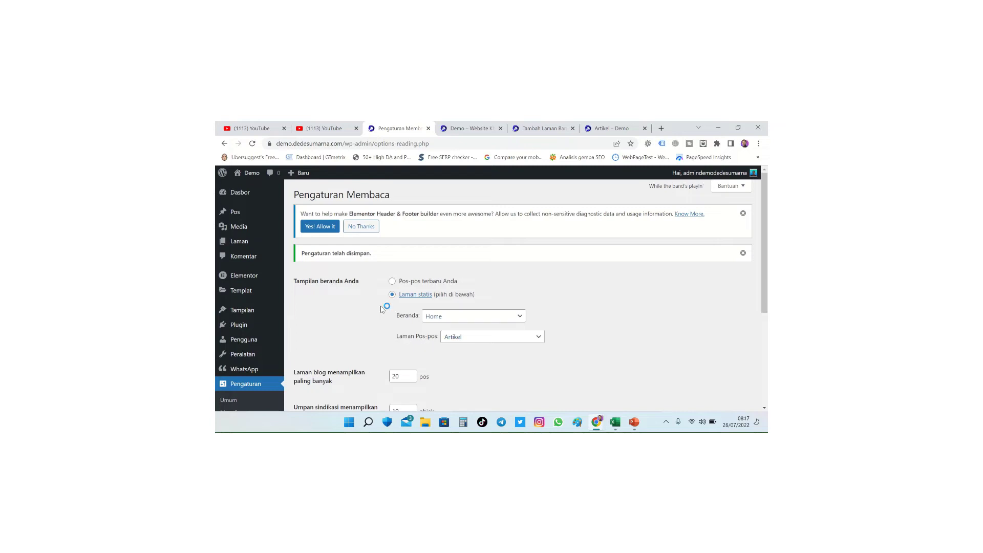
# Look over the saved reading settings, and reload the live homepage to check its navigation entries.
pyautogui.moveTo(238, 219)
pyautogui.scroll(-3, 363, 342)
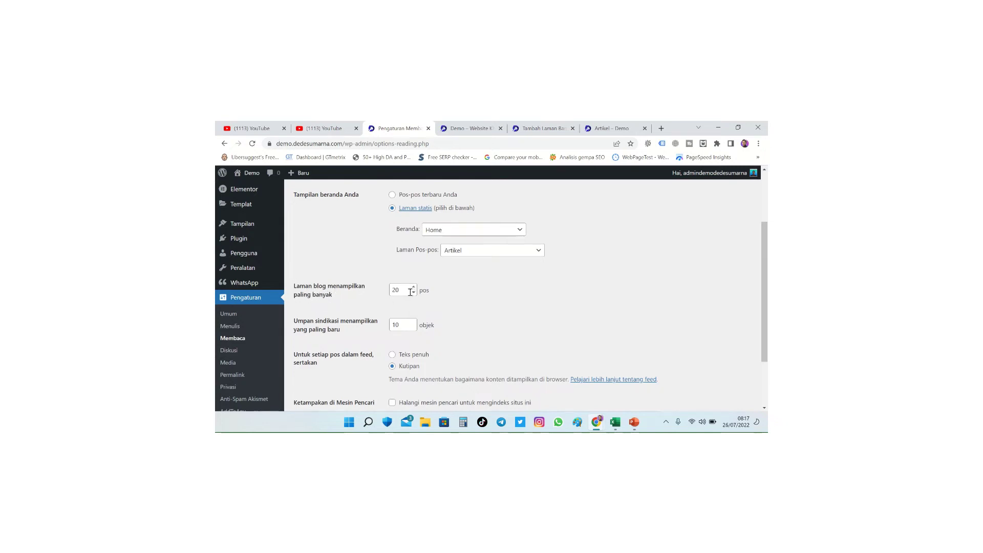
pyautogui.click(480, 129)
pyautogui.click(251, 143)
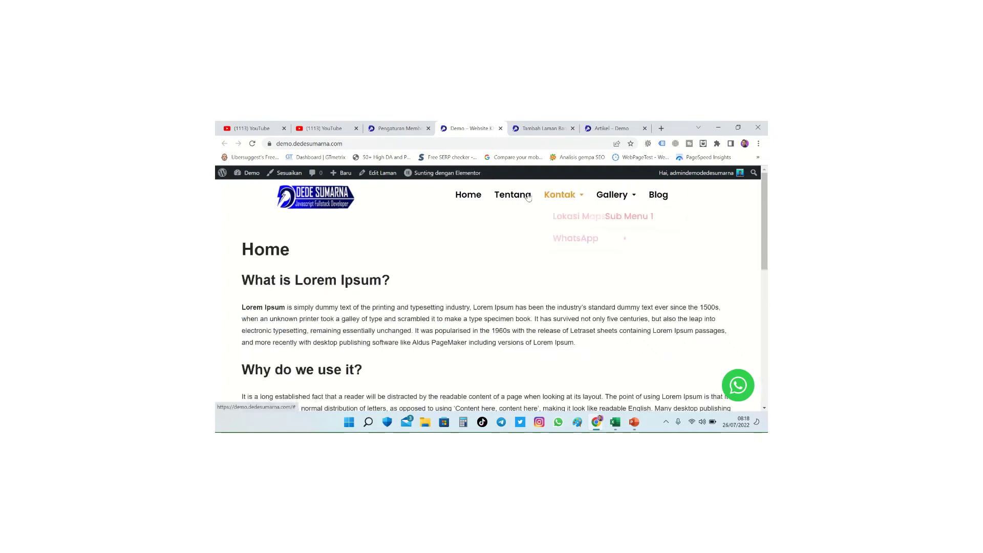
# Open the site's menu editor and examine the item structure and display locations of Demo Menu Navigasi.
pyautogui.click(395, 128)
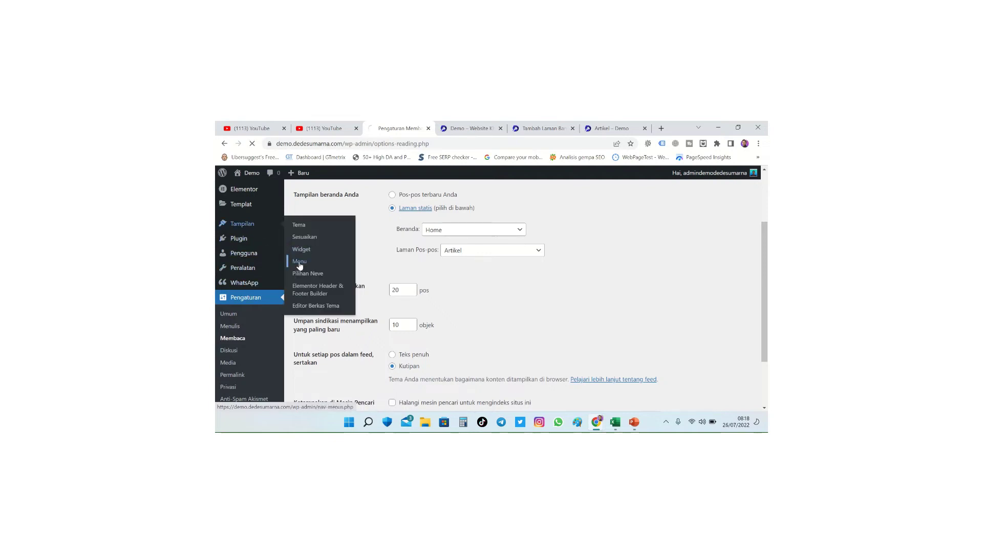
pyautogui.scroll(-5, 437, 330)
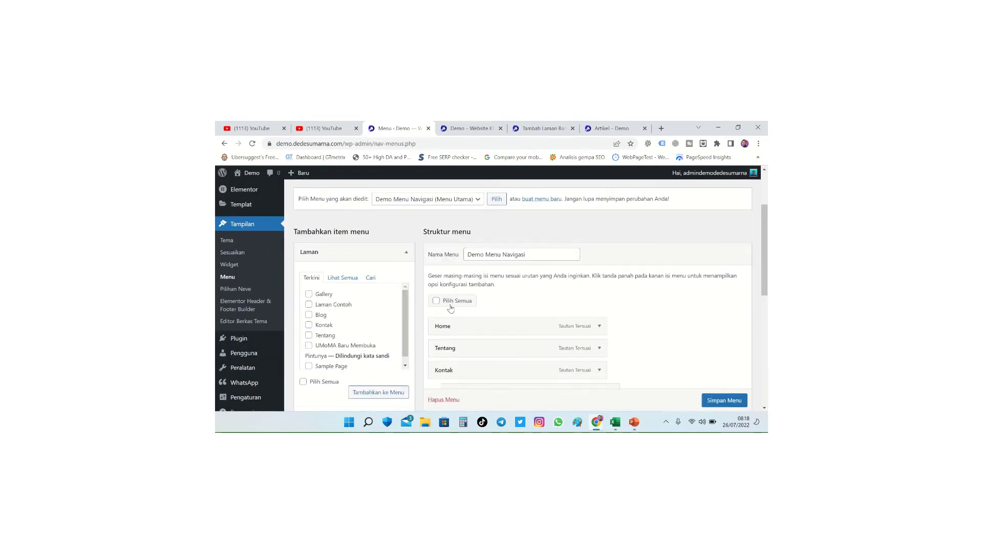
pyautogui.scroll(-3, 459, 299)
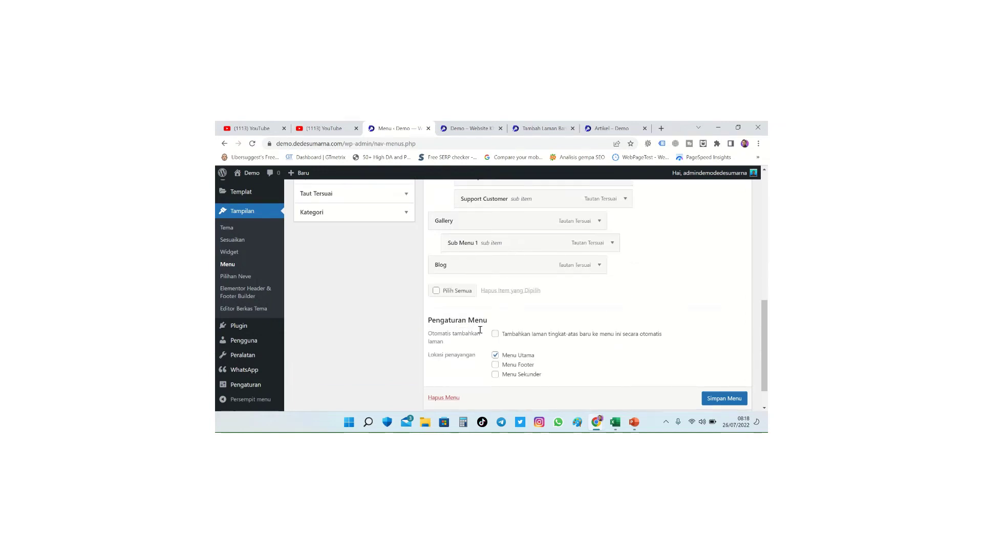
pyautogui.scroll(8, 480, 330)
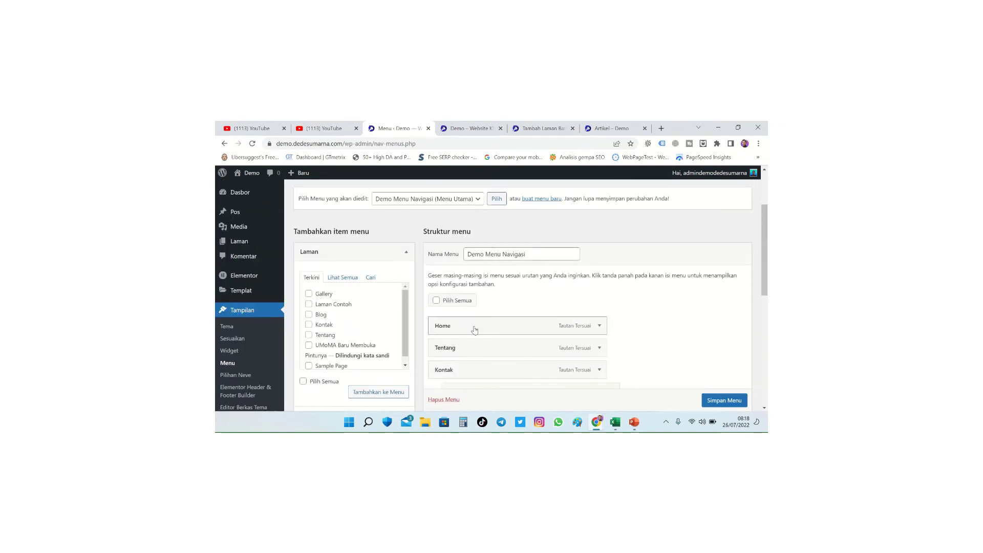
pyautogui.scroll(-4, 474, 331)
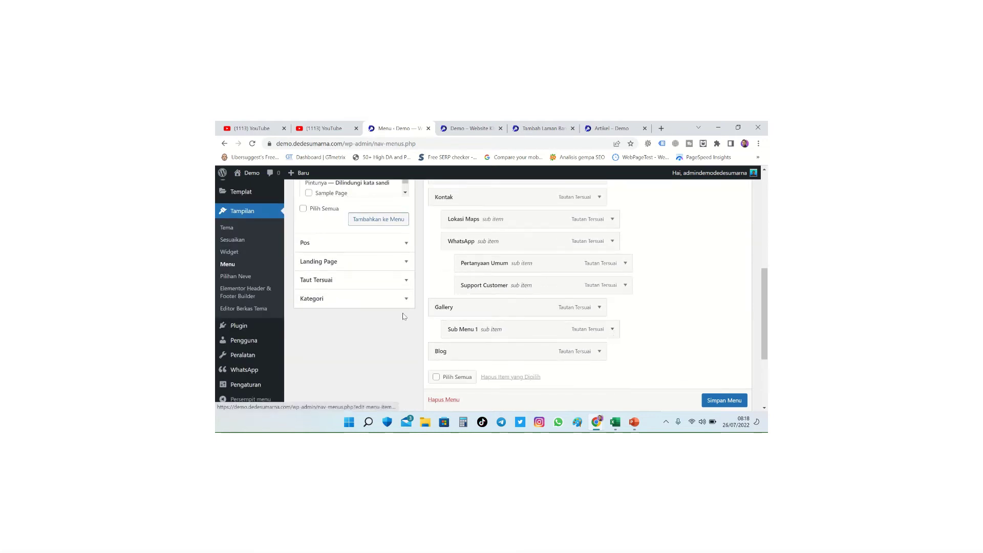
pyautogui.scroll(2, 477, 287)
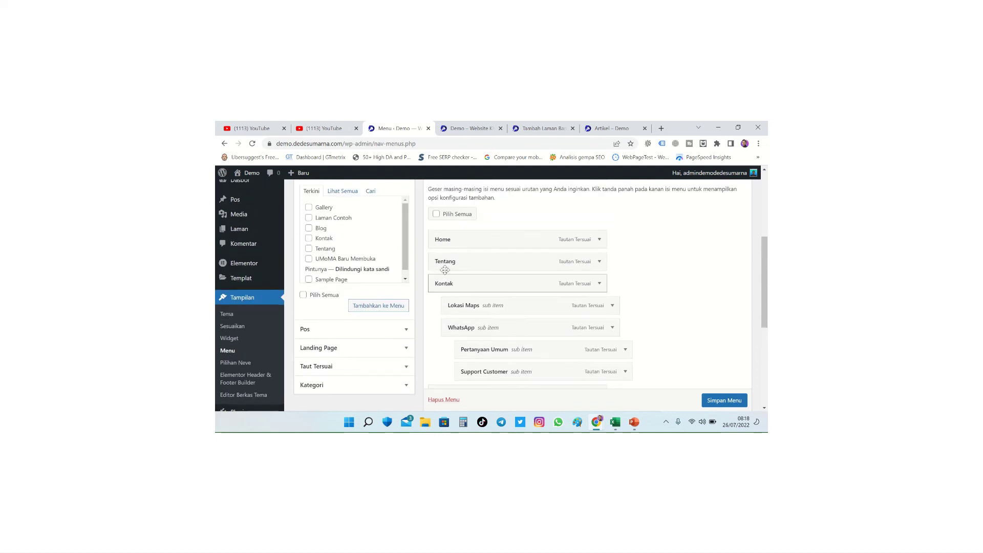
pyautogui.scroll(-3, 562, 296)
pyautogui.scroll(-1, 440, 344)
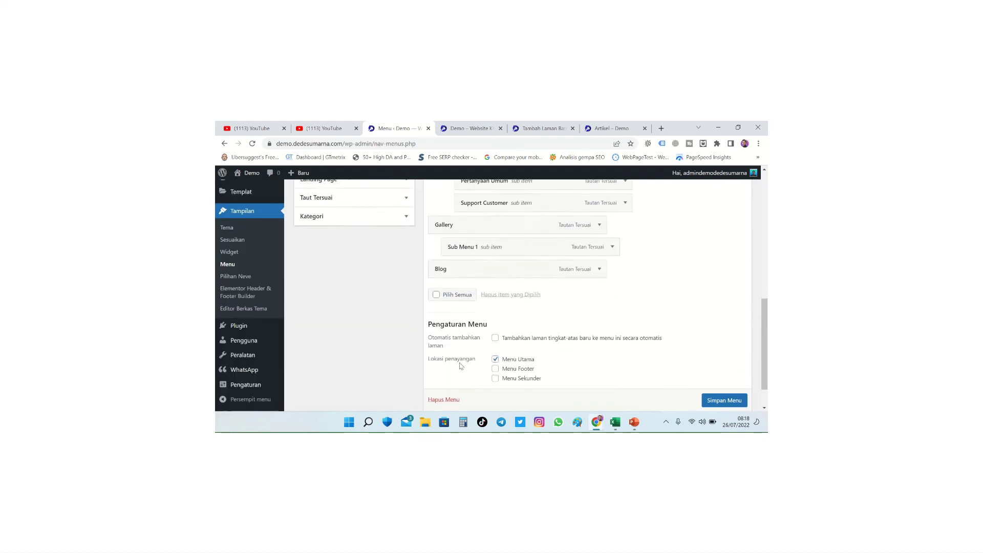
pyautogui.scroll(2, 443, 368)
# Select every item in Demo Menu Navigasi, from Home to Blog including the sub items, and remove them from the menu.
pyautogui.click(436, 377)
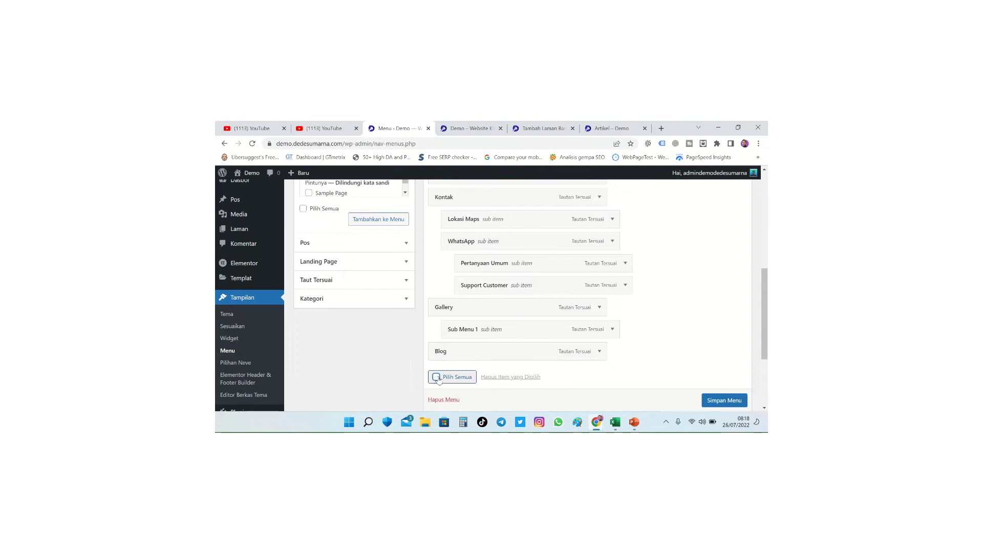
pyautogui.click(441, 352)
pyautogui.click(451, 329)
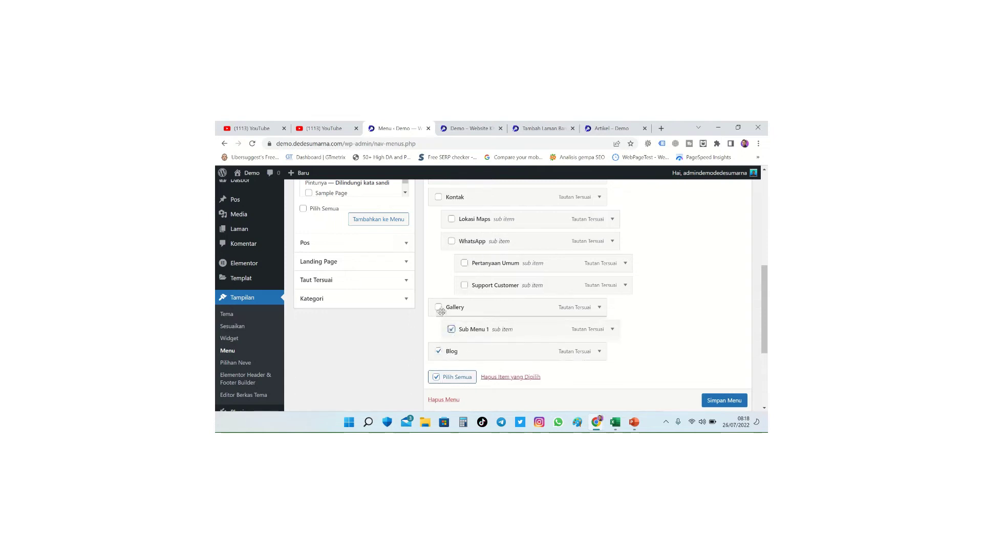
pyautogui.click(438, 307)
pyautogui.click(464, 285)
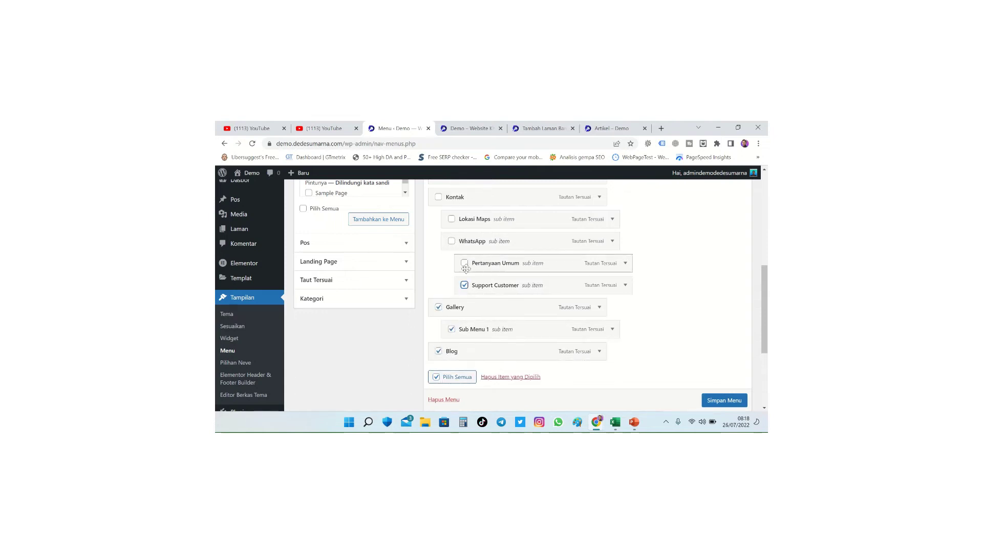
pyautogui.click(464, 264)
pyautogui.click(452, 242)
pyautogui.click(452, 219)
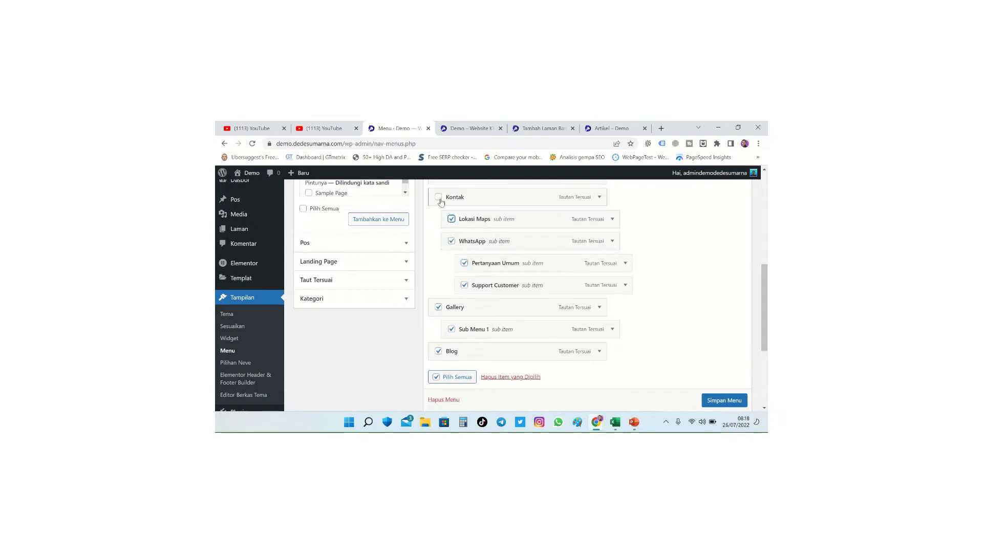
pyautogui.click(438, 198)
pyautogui.scroll(2, 439, 202)
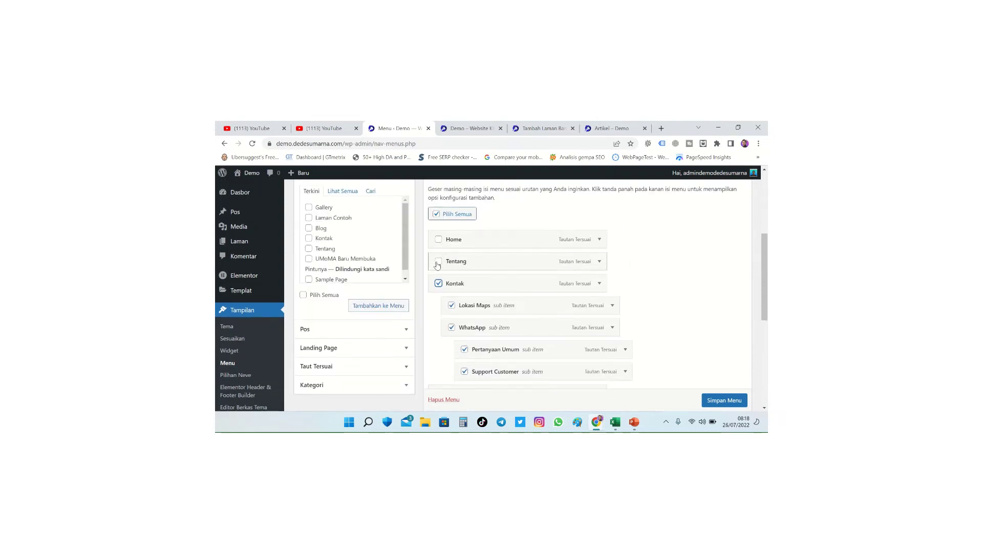
pyautogui.click(438, 262)
pyautogui.click(438, 239)
pyautogui.scroll(-3, 598, 359)
pyautogui.click(520, 291)
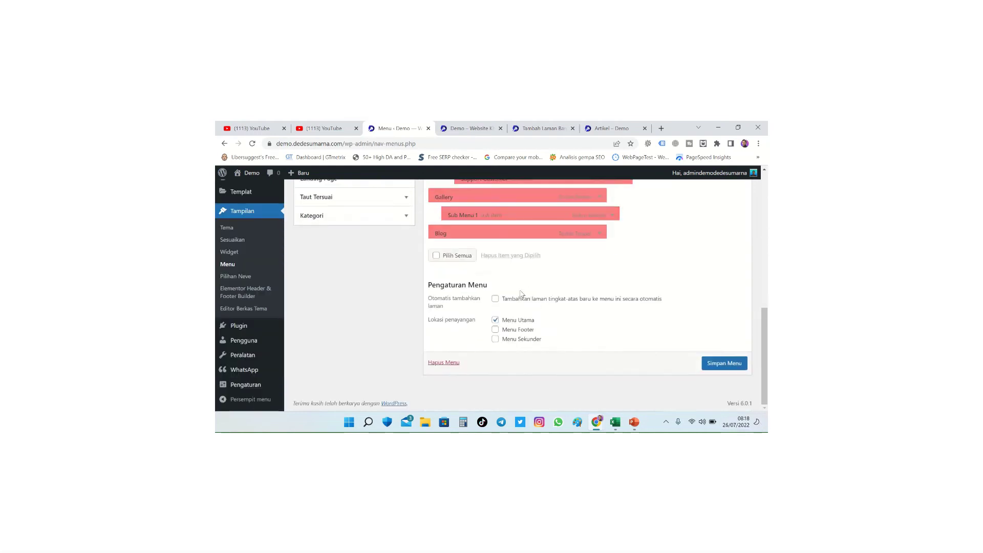
# Add the Home, Artikel, Gallery, Kontak and Tentang pages from the full page list to Demo Menu Navigasi.
pyautogui.scroll(2, 493, 297)
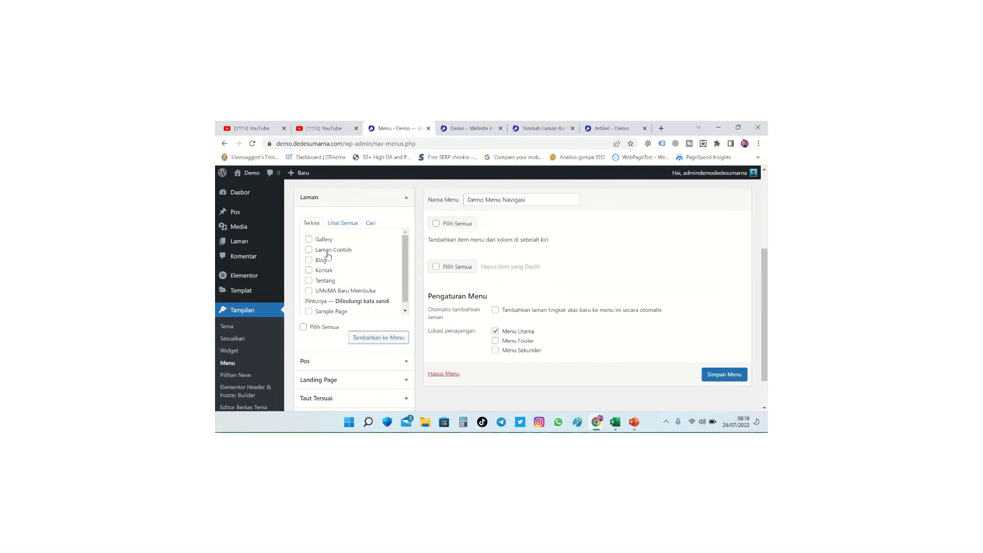
pyautogui.scroll(-1, 311, 279)
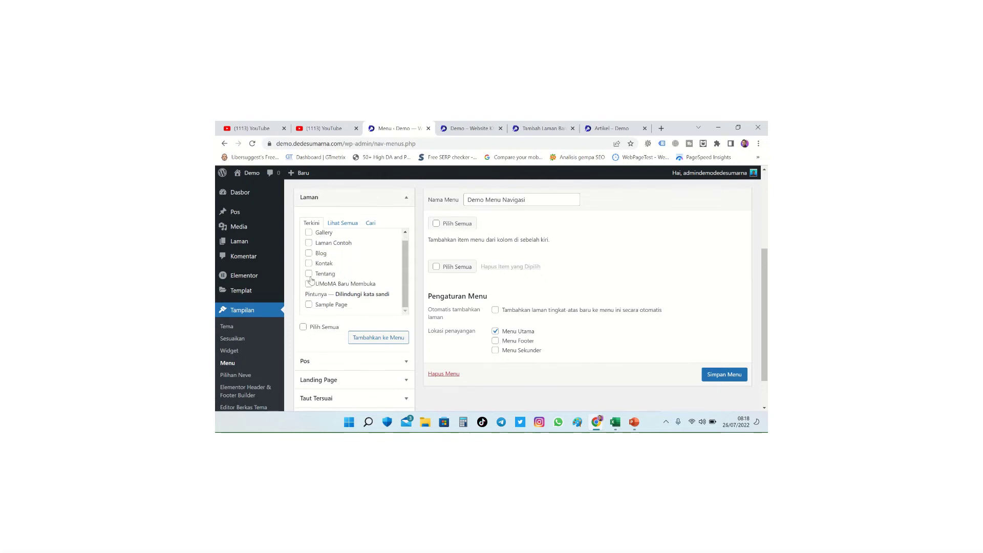
pyautogui.click(348, 224)
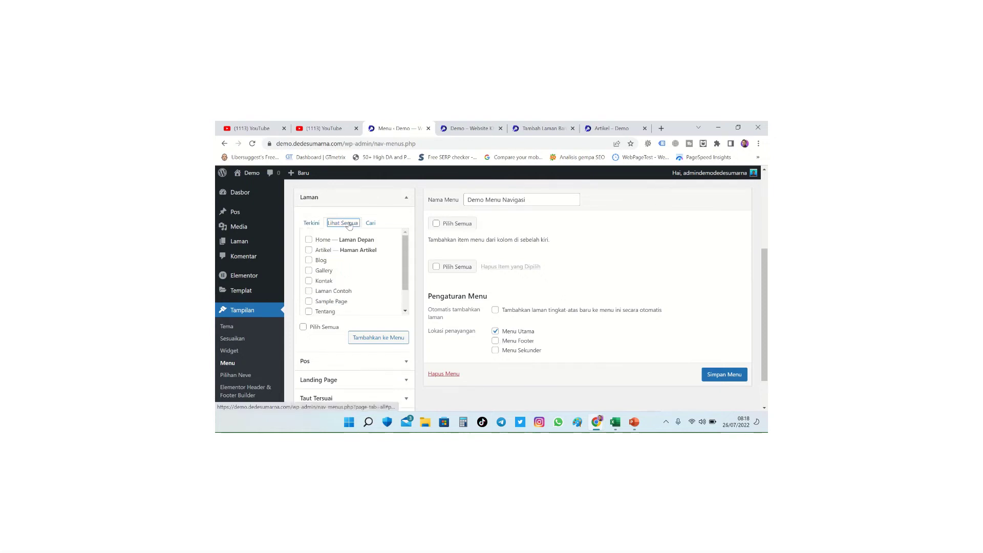
pyautogui.click(308, 242)
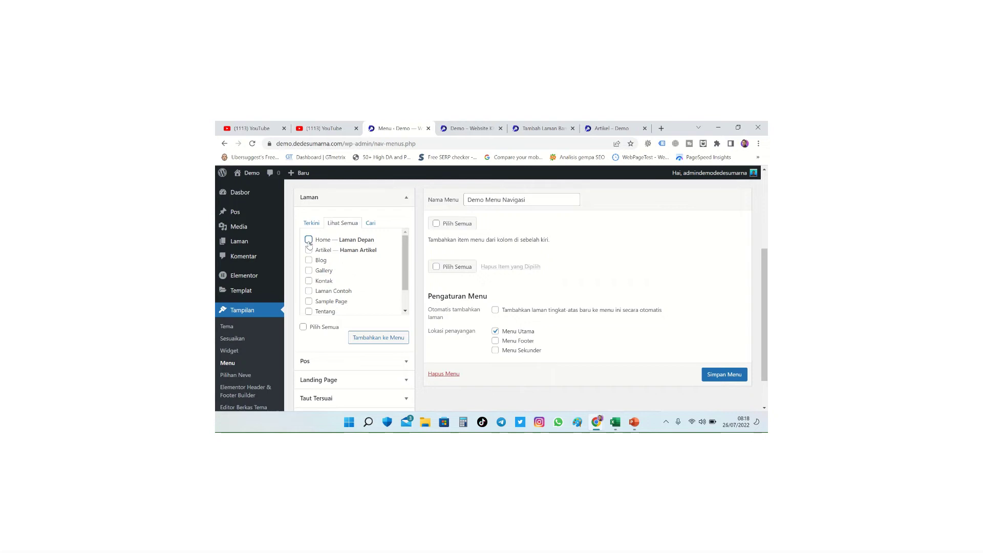
pyautogui.click(309, 271)
pyautogui.scroll(-1, 310, 296)
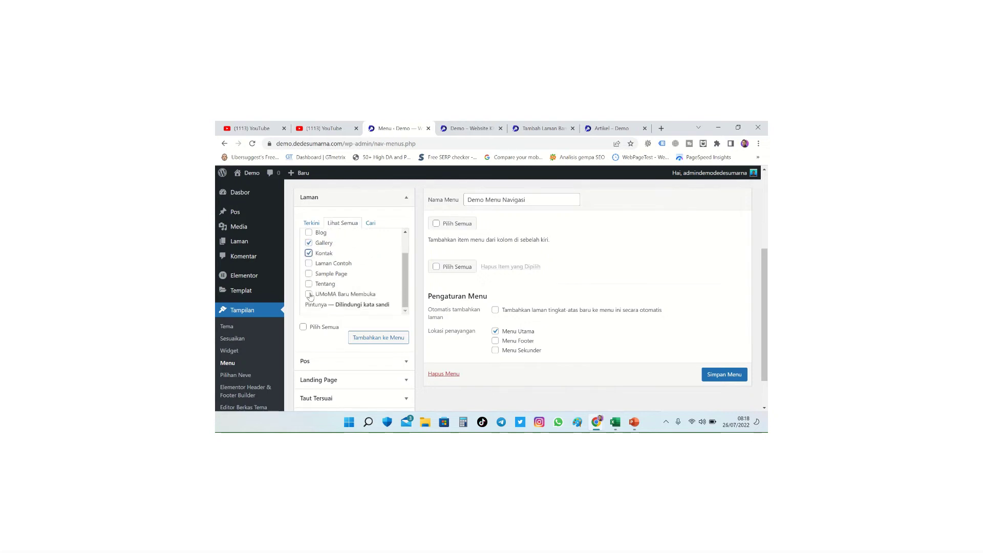
pyautogui.scroll(1, 324, 272)
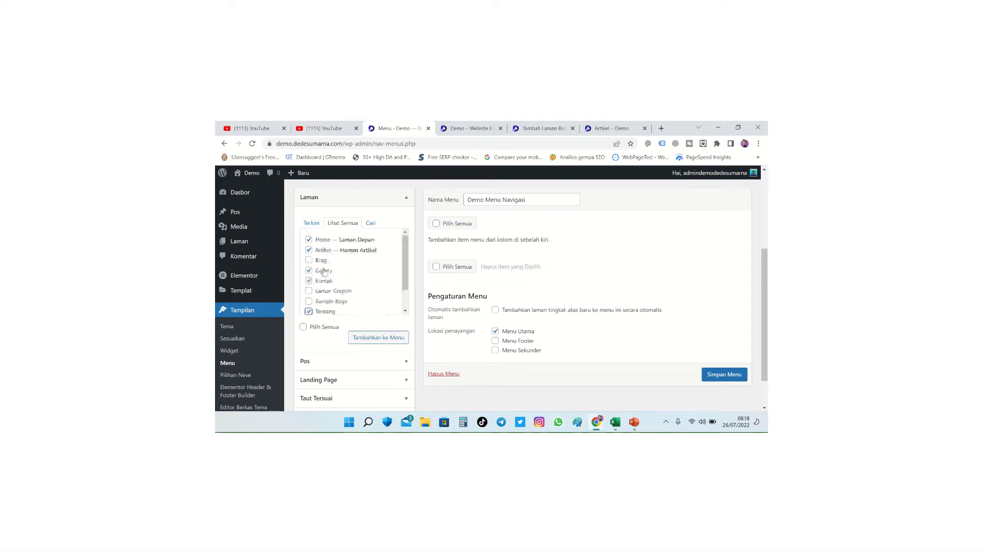
pyautogui.click(386, 342)
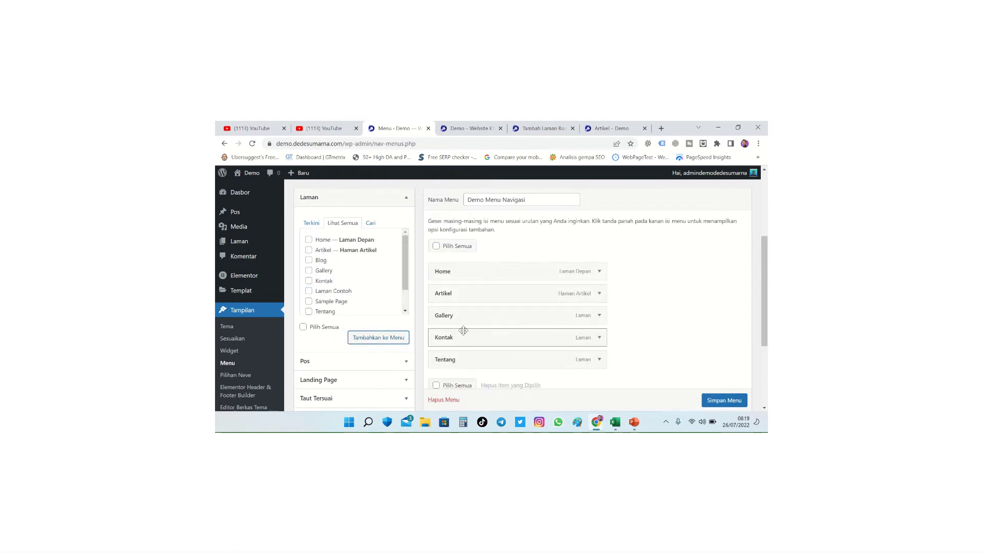
# Reorder the menu items to Home, Tentang, Gallery, Kontak, Artikel and save the menu.
pyautogui.moveTo(476, 297); pyautogui.dragTo(476, 362)
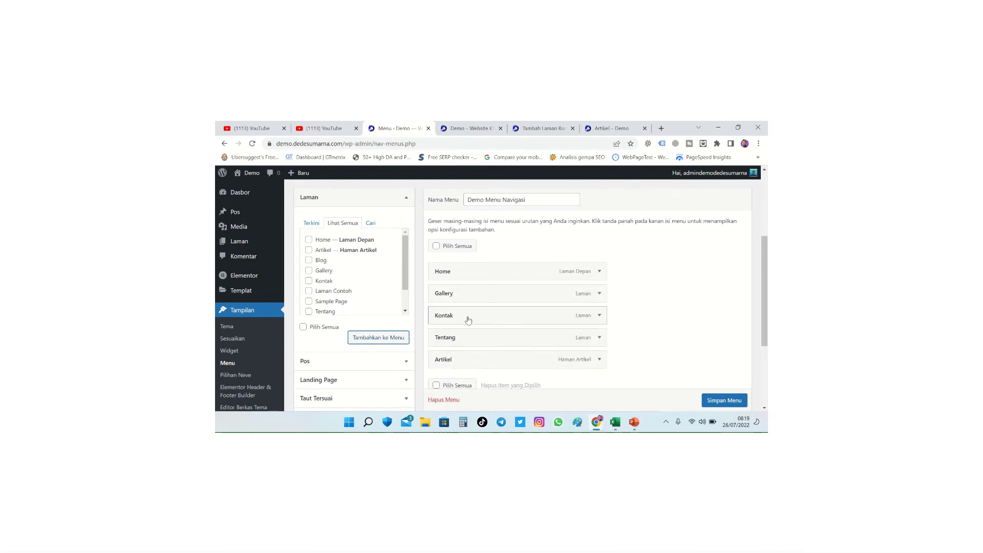
pyautogui.moveTo(468, 320); pyautogui.dragTo(465, 293)
pyautogui.scroll(-2, 670, 377)
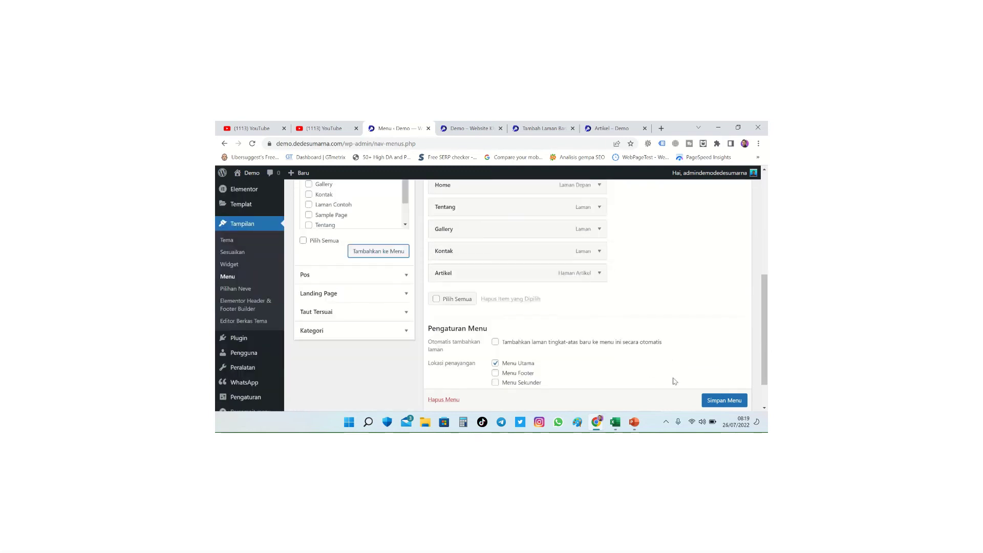
pyautogui.click(734, 401)
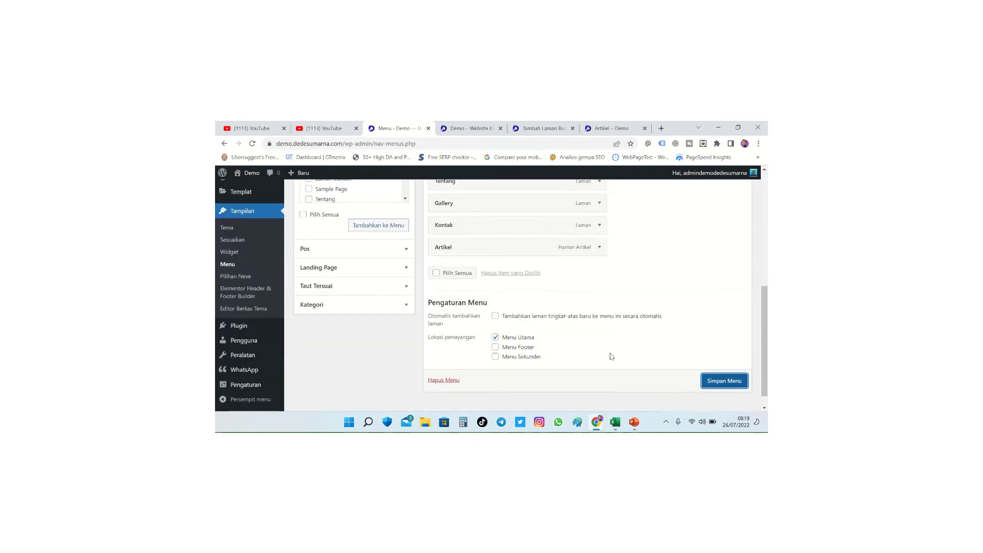
pyautogui.click(713, 381)
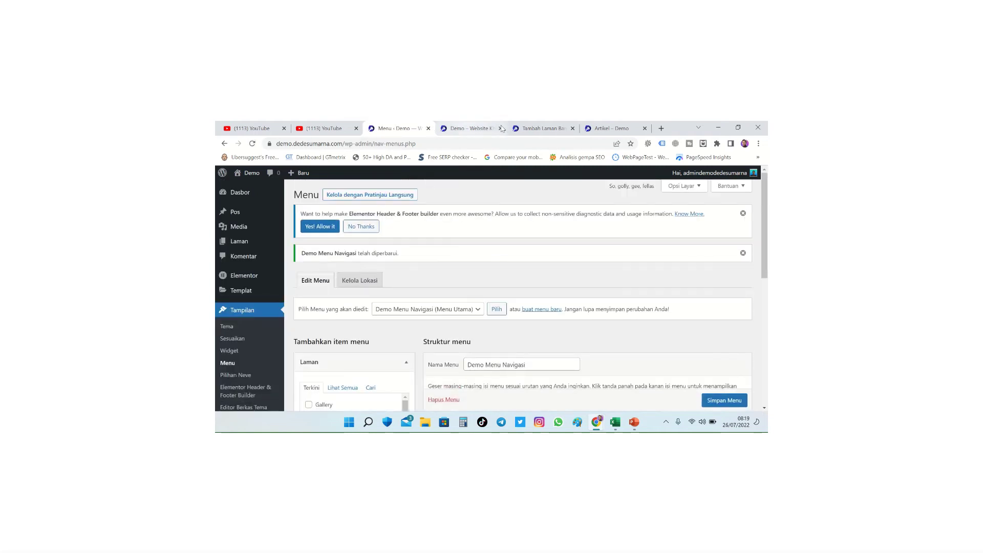
# Reload the live Artikel page and check its navigation entries and list of posts.
pyautogui.click(609, 128)
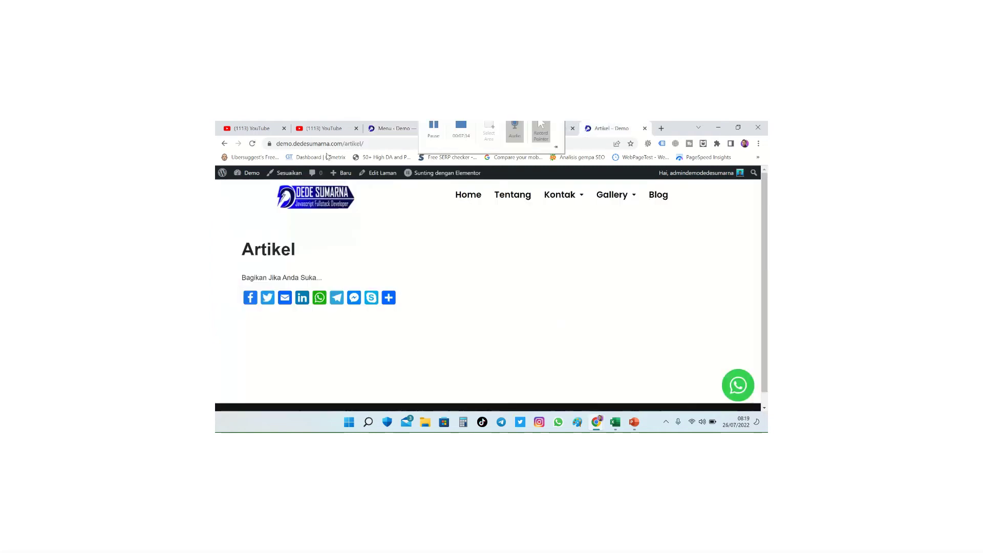
pyautogui.click(252, 143)
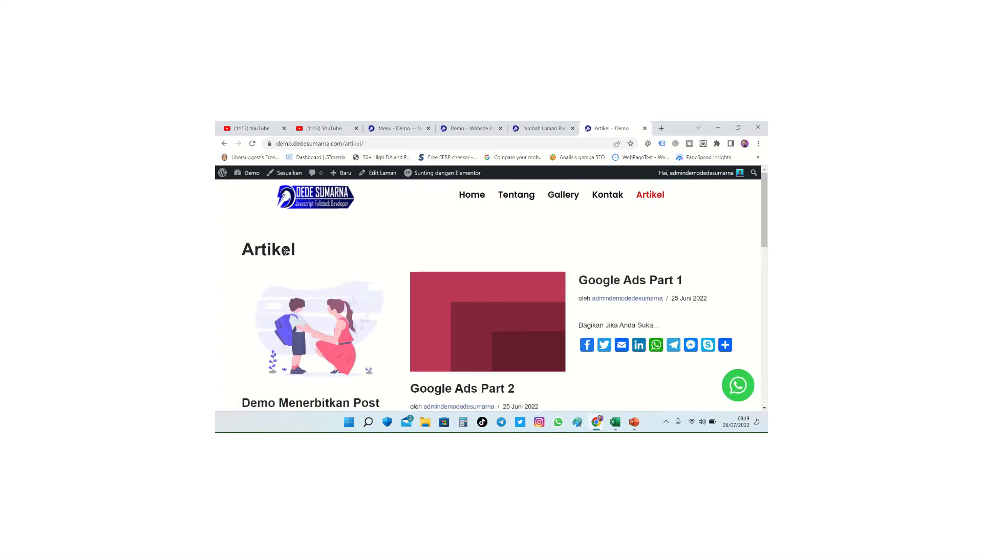
pyautogui.scroll(-15, 285, 251)
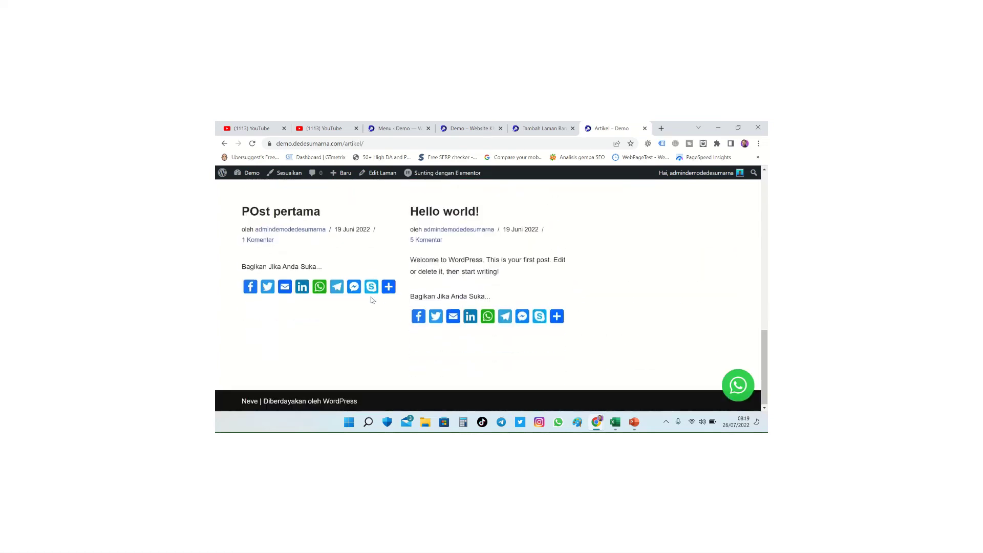
pyautogui.scroll(8, 445, 297)
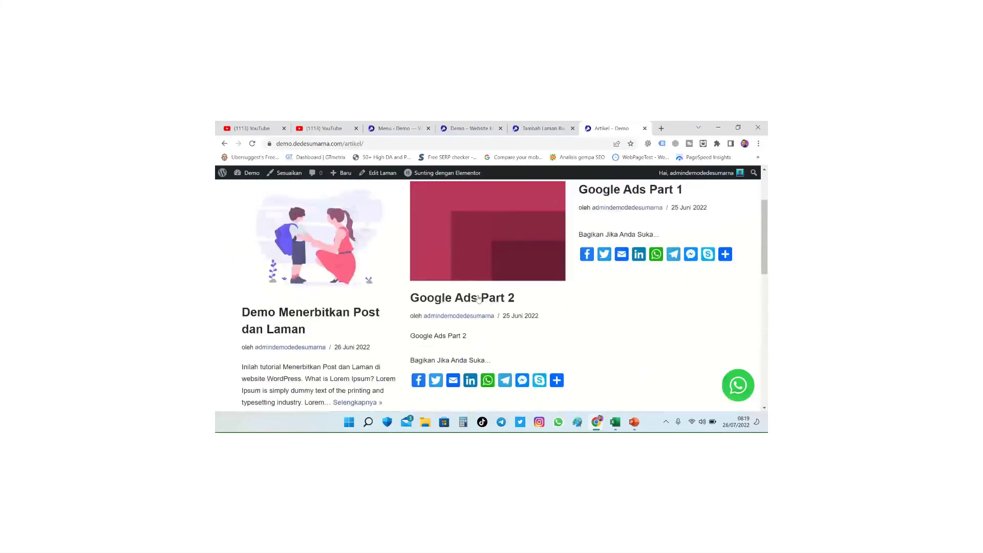
pyautogui.scroll(2, 479, 298)
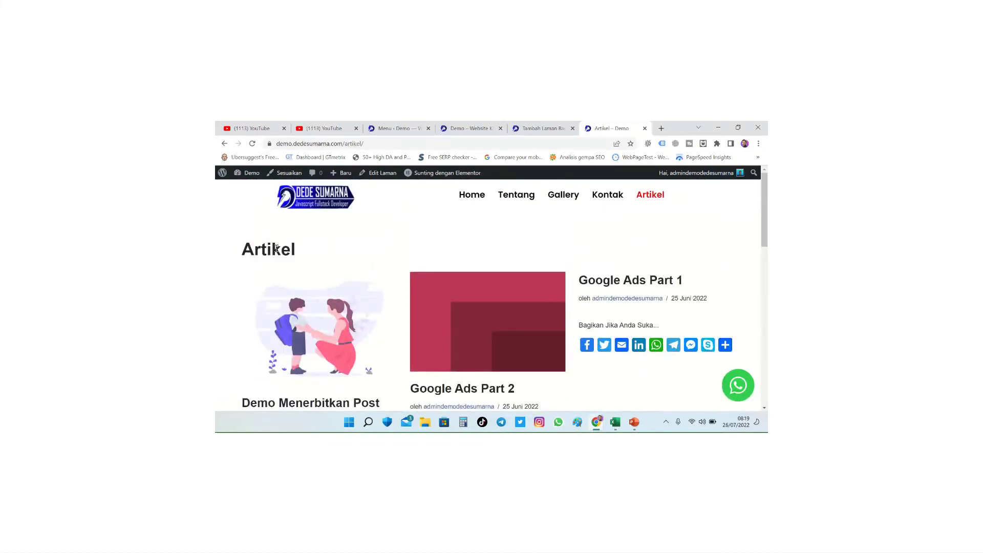
# Return to the admin area, open the list of all pages and check the Artikel and Home page designations.
pyautogui.click(401, 133)
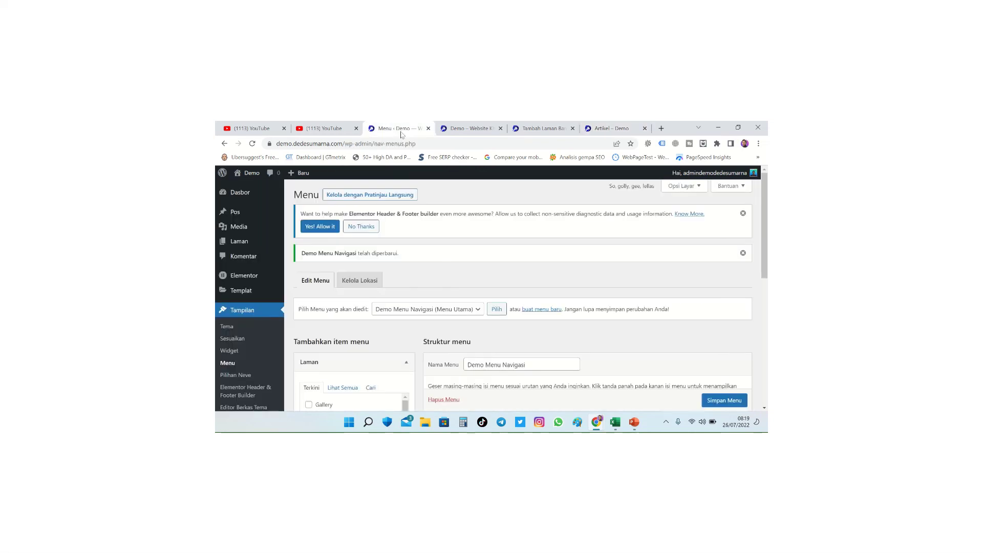
pyautogui.scroll(-2, 318, 283)
pyautogui.scroll(2, 318, 283)
pyautogui.click(468, 128)
pyautogui.click(402, 129)
pyautogui.moveTo(255, 242)
pyautogui.click(299, 245)
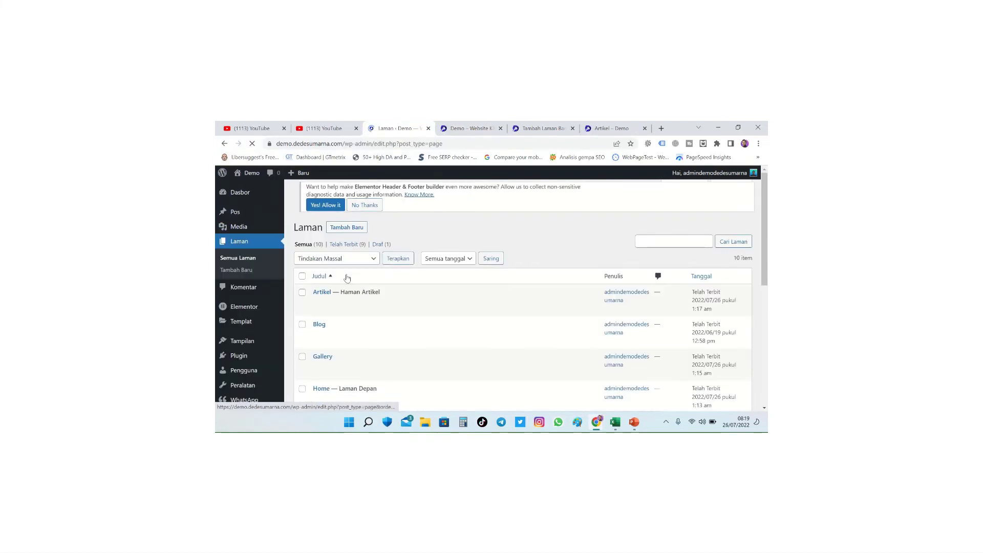
pyautogui.scroll(-2, 340, 256)
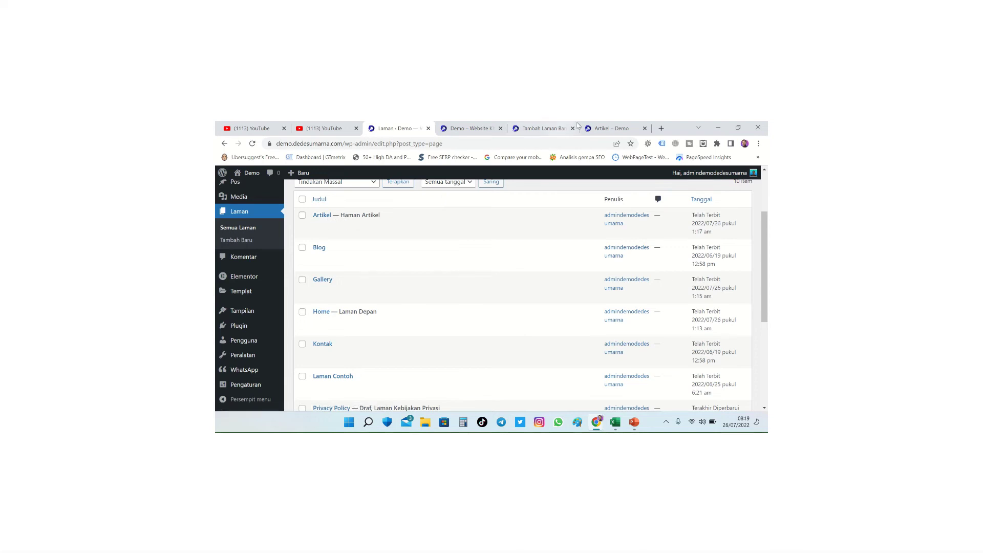
# Look through the posts on the live Artikel page and highlight its Artikel heading.
pyautogui.click(610, 129)
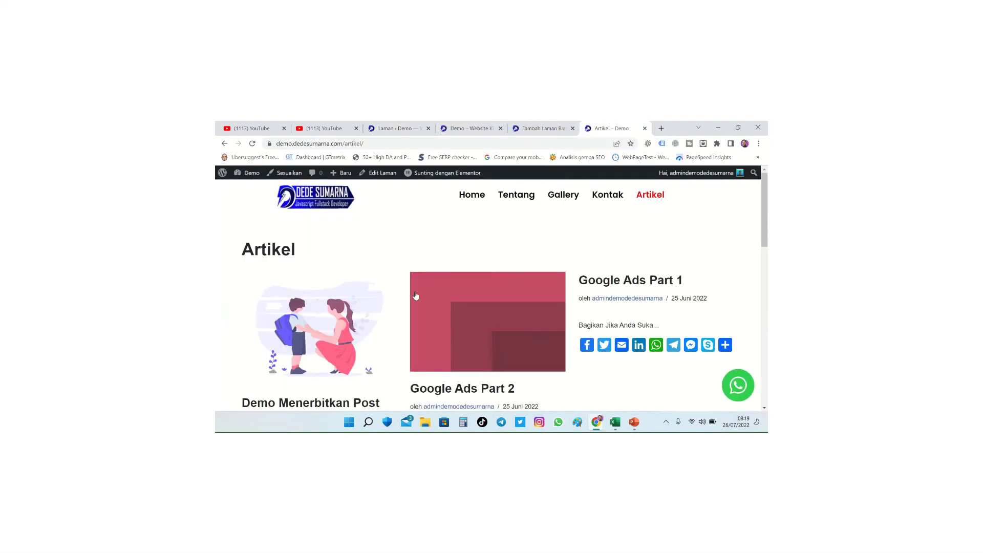
pyautogui.scroll(-3, 415, 295)
pyautogui.scroll(-10, 413, 224)
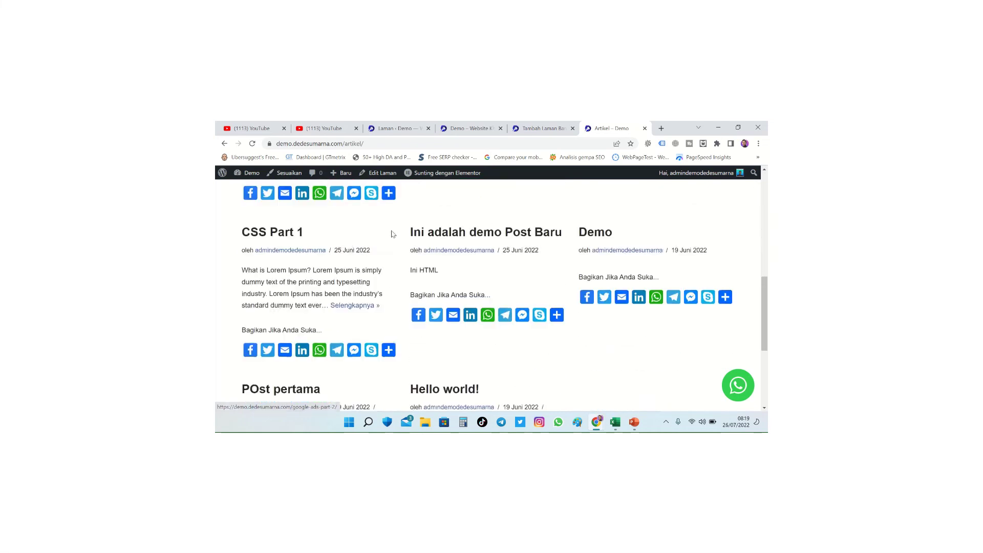
pyautogui.scroll(8, 320, 232)
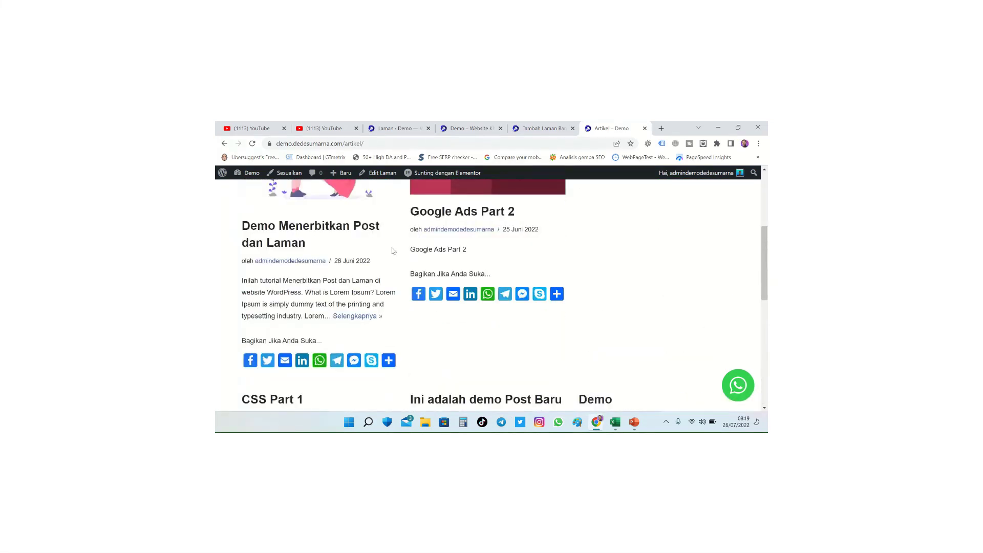
pyautogui.scroll(3, 393, 250)
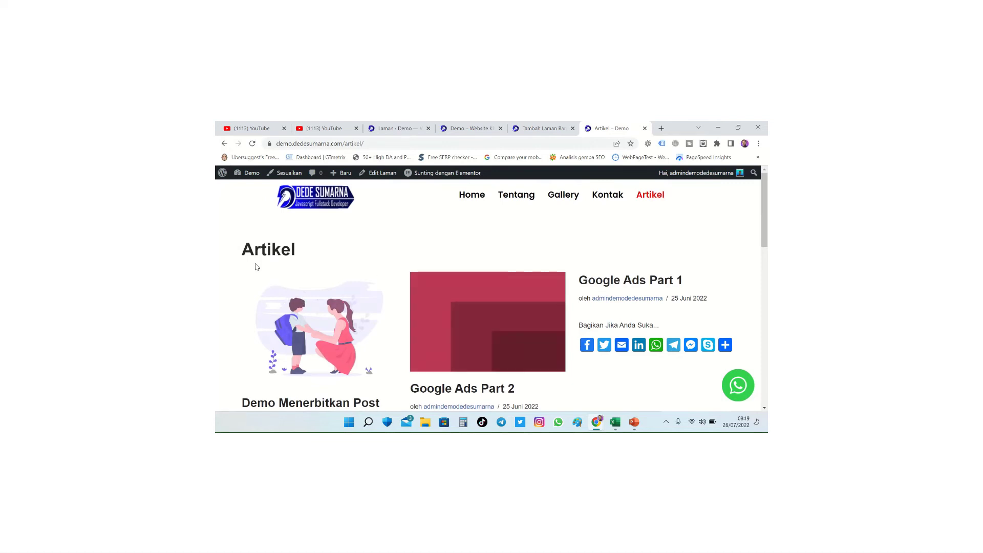
pyautogui.moveTo(241, 252); pyautogui.dragTo(303, 255)
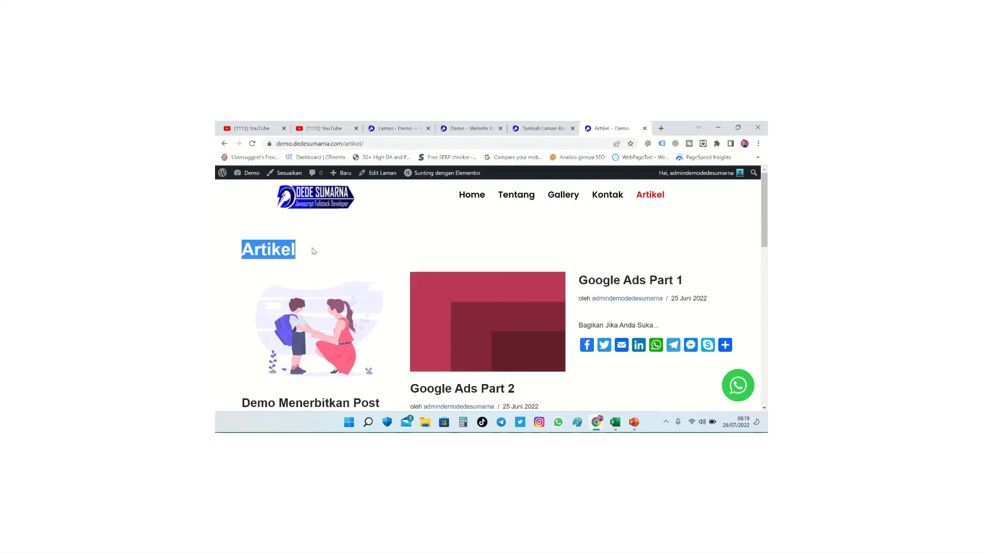
# Look over the content of the live homepage.
pyautogui.moveTo(465, 128)
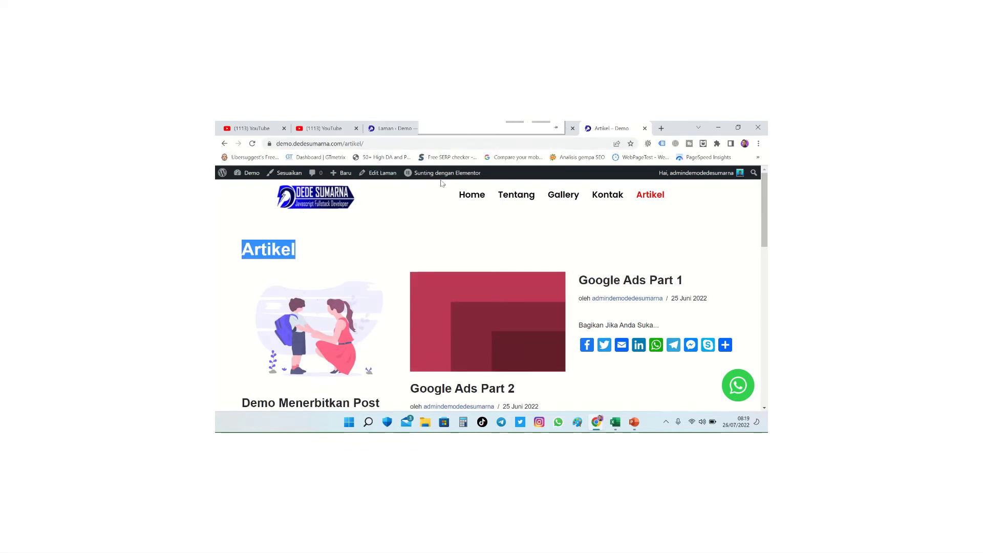
pyautogui.click(469, 128)
pyautogui.scroll(-5, 383, 246)
pyautogui.scroll(5, 383, 235)
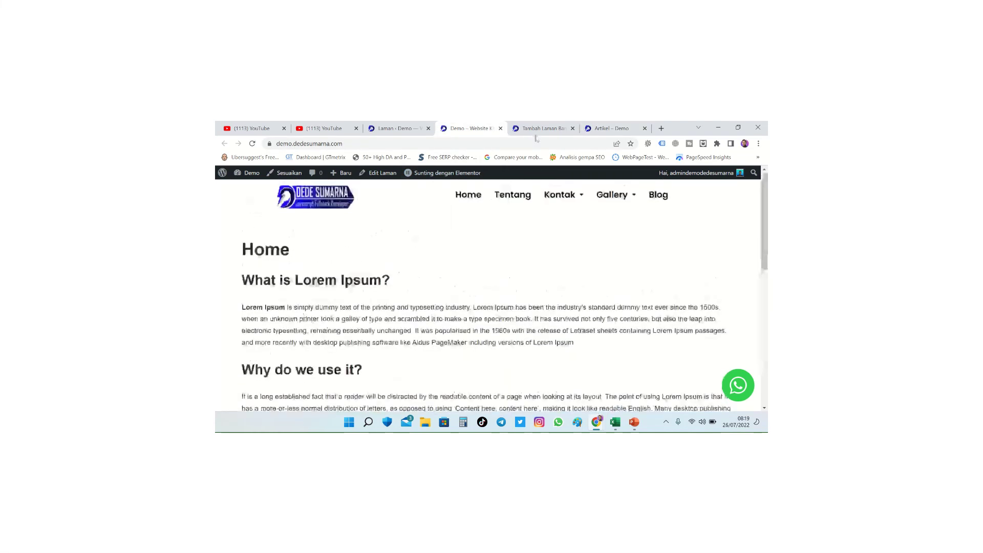
pyautogui.click(520, 129)
# Return to the admin area, open the Membaca settings and check the limit on posts shown per blog page.
pyautogui.click(394, 129)
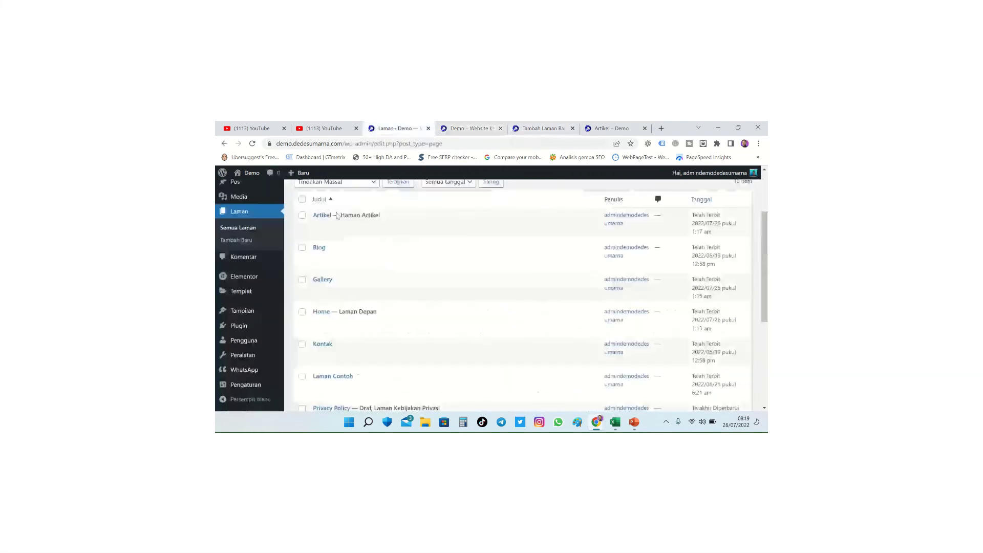
pyautogui.scroll(-3, 248, 379)
pyautogui.moveTo(249, 385)
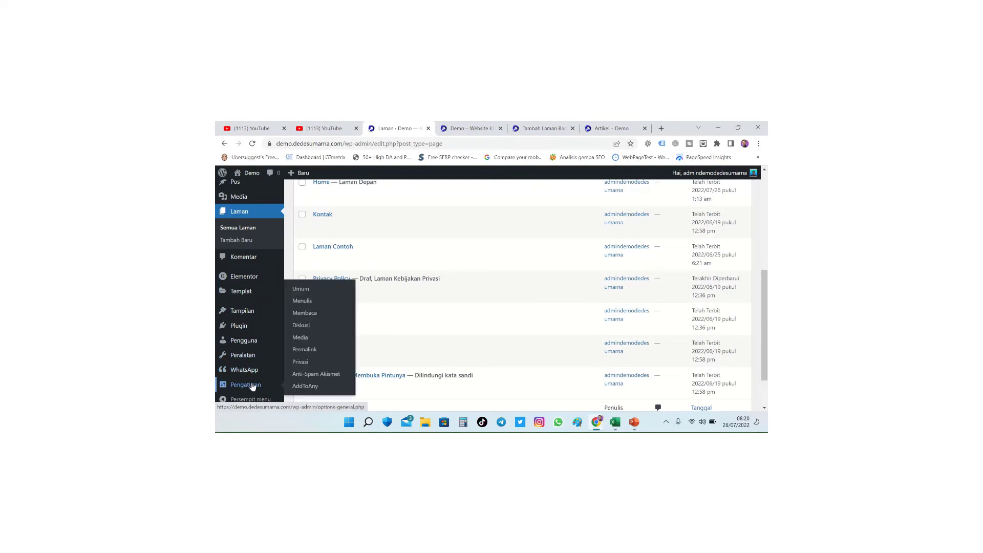
pyautogui.click(304, 313)
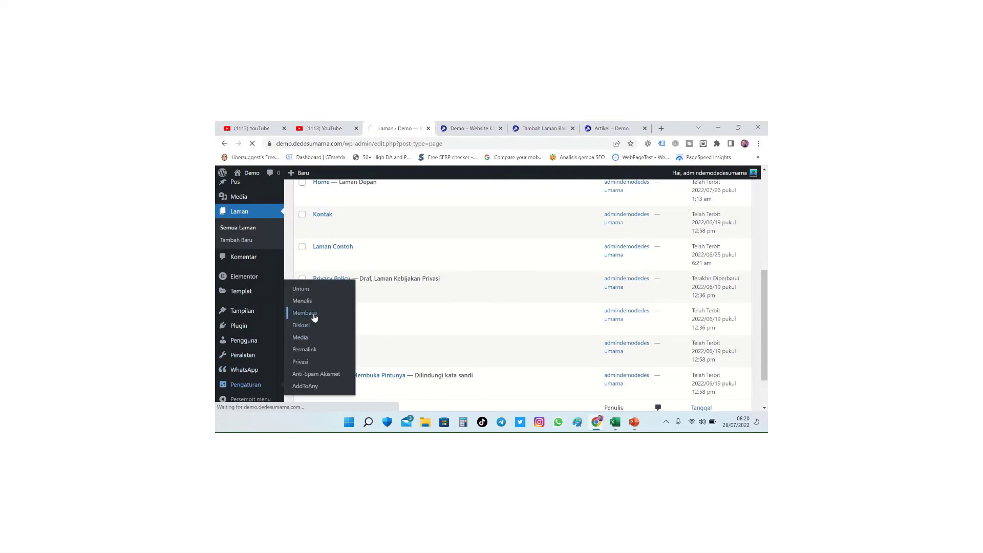
pyautogui.scroll(-3, 347, 351)
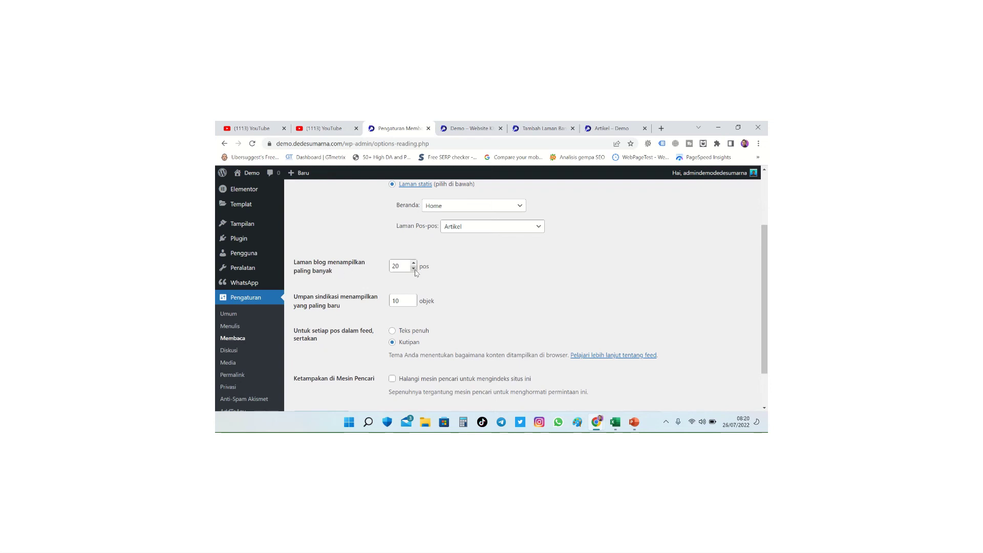
# Look through all posts on the live Artikel page down to its footer.
pyautogui.click(589, 129)
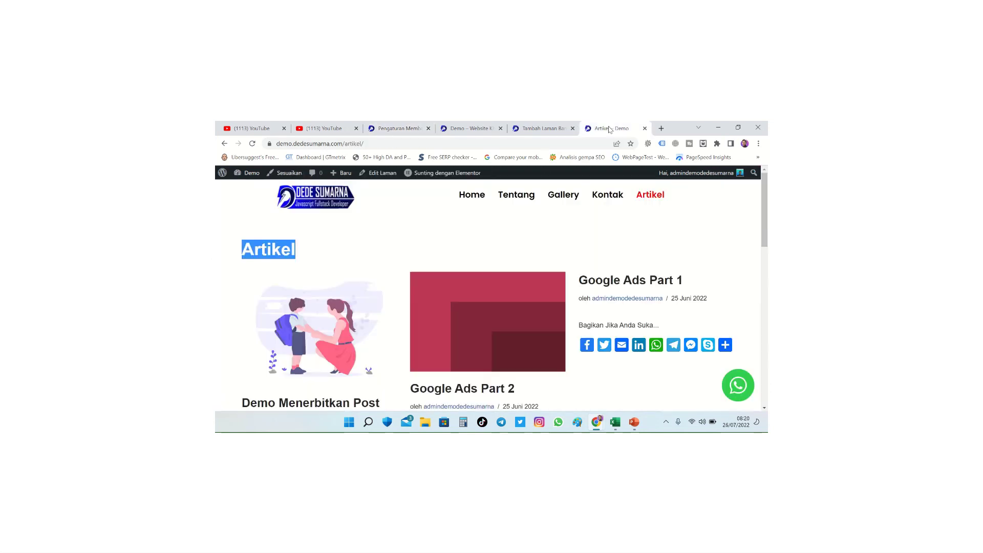
pyautogui.click(275, 250)
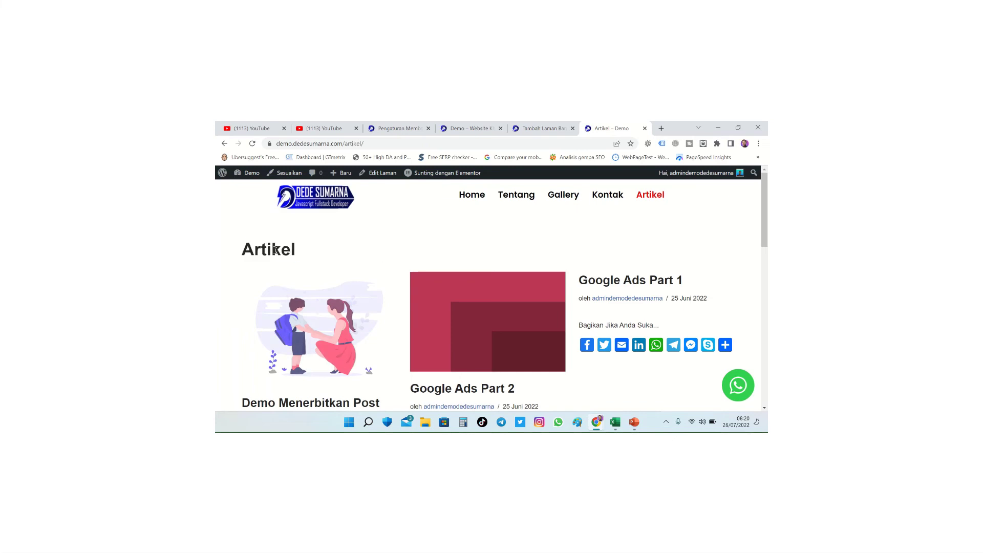
pyautogui.scroll(-3, 393, 276)
pyautogui.scroll(-6, 430, 283)
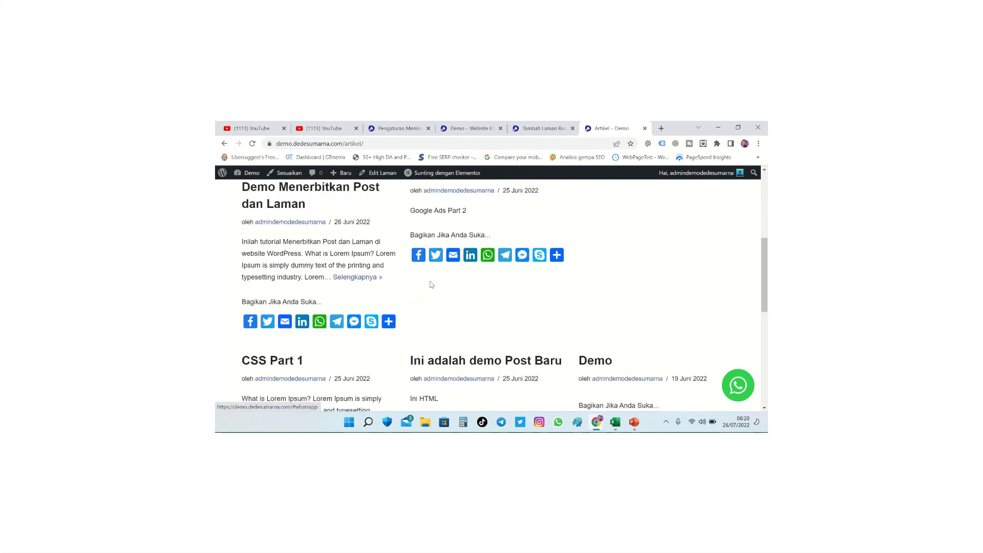
pyautogui.scroll(-3, 618, 316)
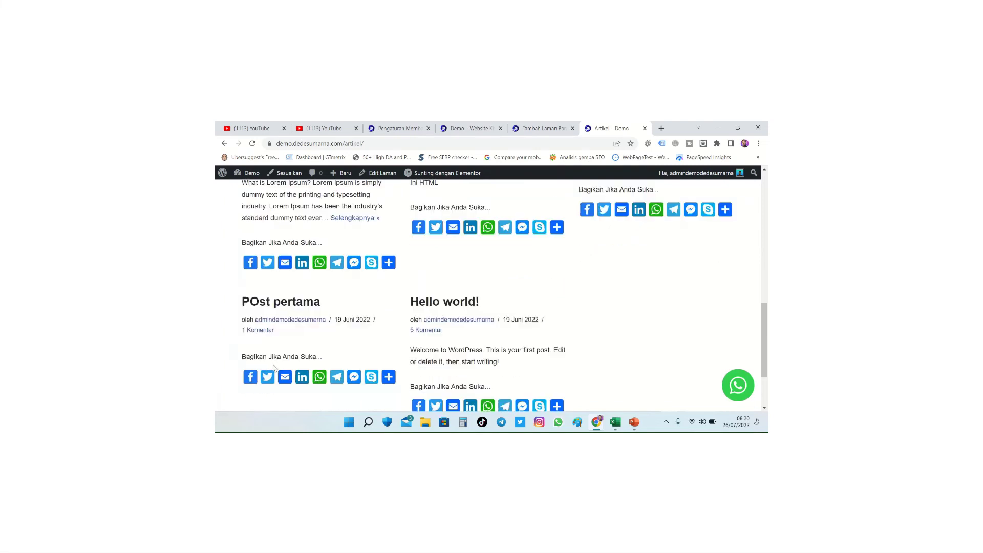
pyautogui.scroll(-2, 618, 316)
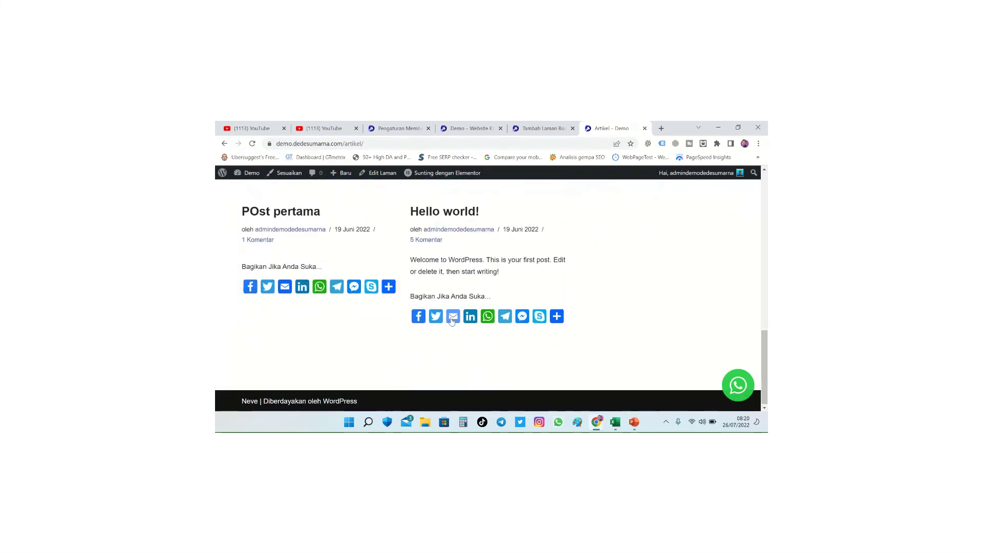
pyautogui.scroll(3, 466, 317)
# Set the maximum number of posts shown on blog pages to 6 in the Membaca settings and save the changes.
pyautogui.click(394, 128)
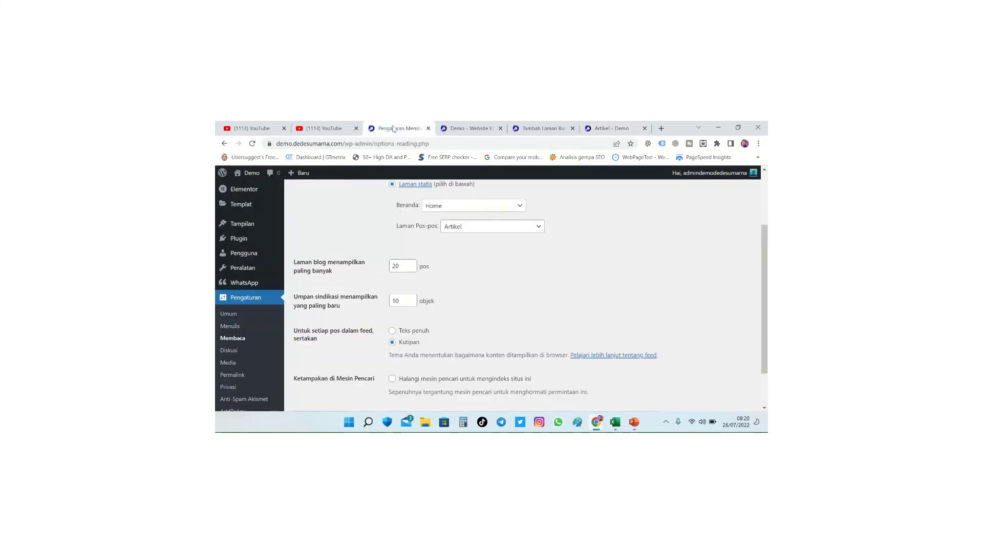
pyautogui.doubleClick(397, 265)
pyautogui.scroll(-2, 459, 315)
pyautogui.click(326, 367)
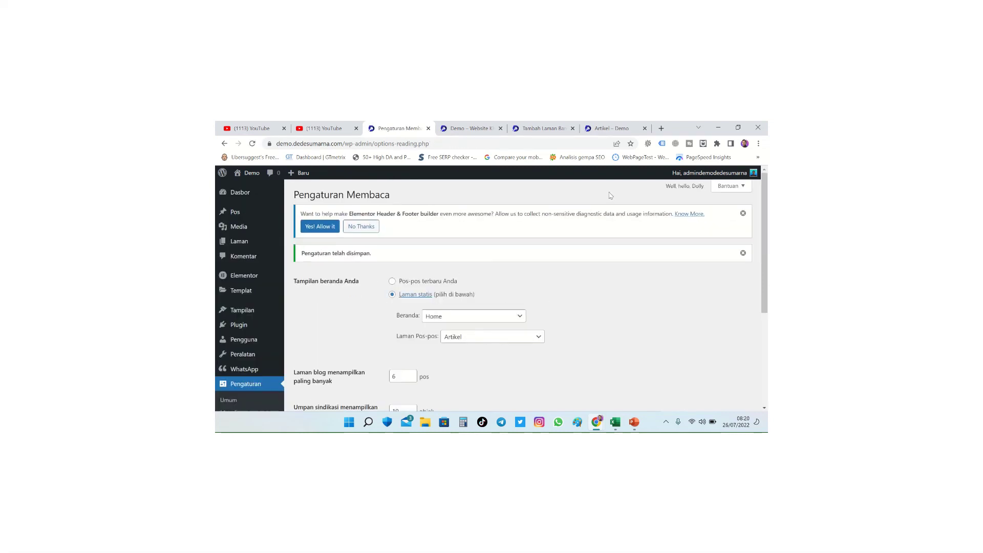
# Reload the live Artikel page and look through its posts down to the pagination.
pyautogui.click(610, 128)
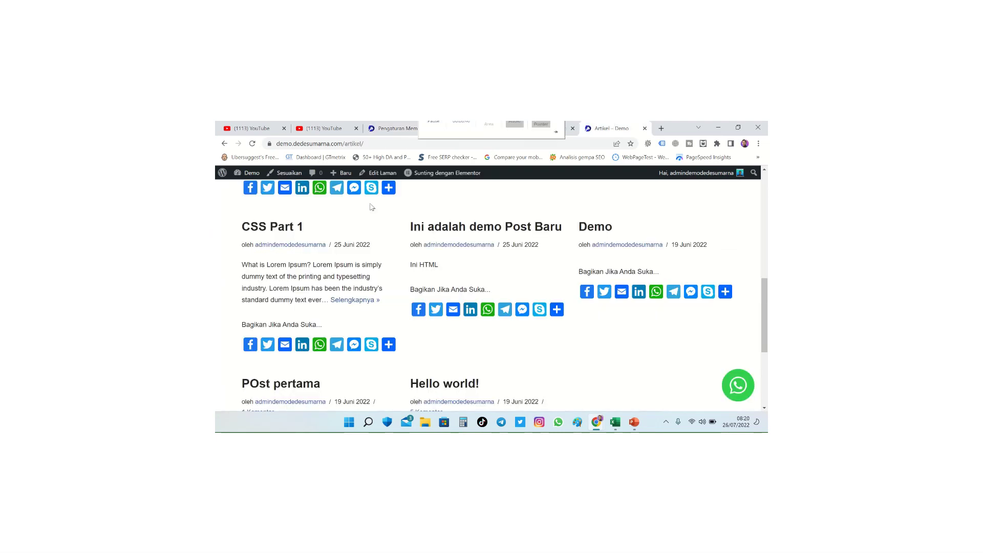
pyautogui.click(252, 144)
pyautogui.moveTo(388, 337)
pyautogui.scroll(10, 341, 328)
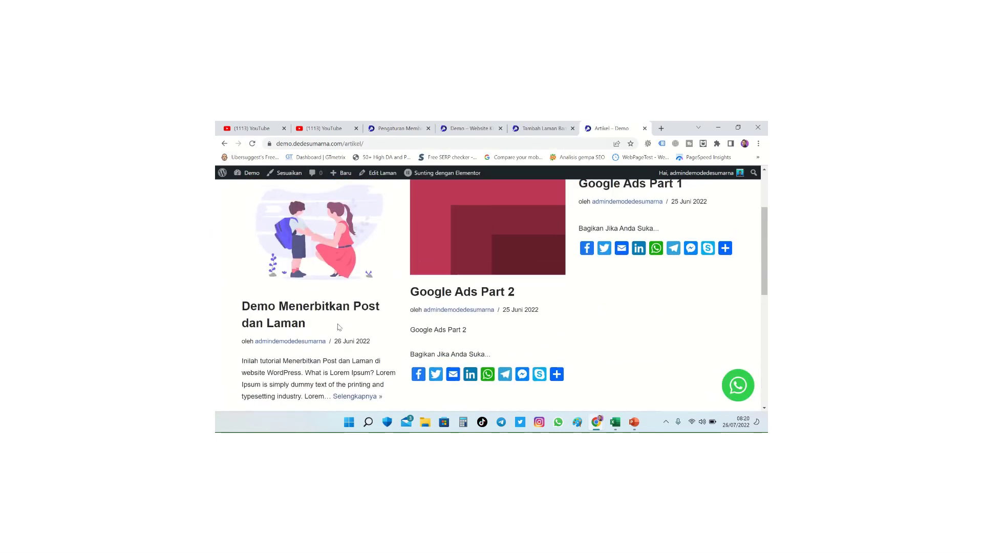
pyautogui.scroll(-6, 344, 312)
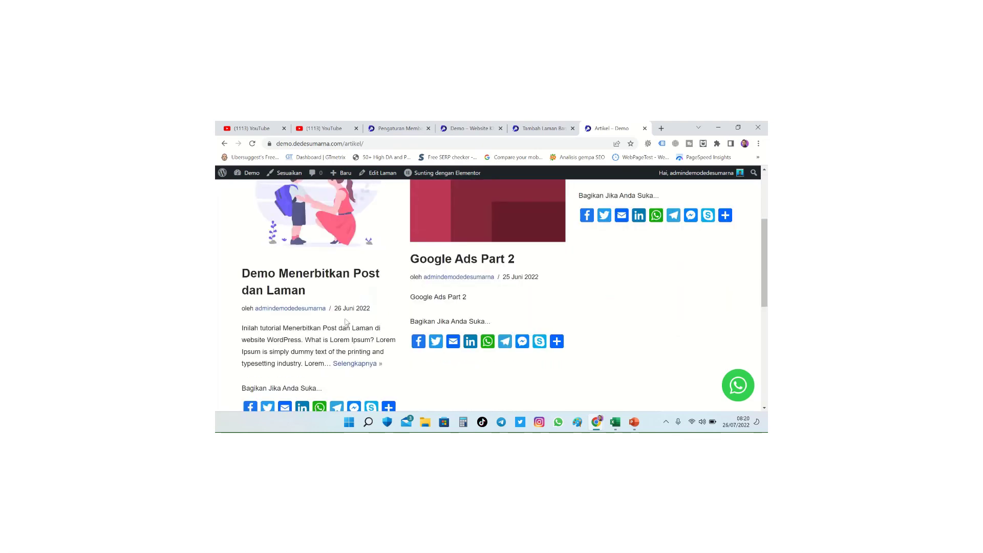
pyautogui.scroll(5, 344, 312)
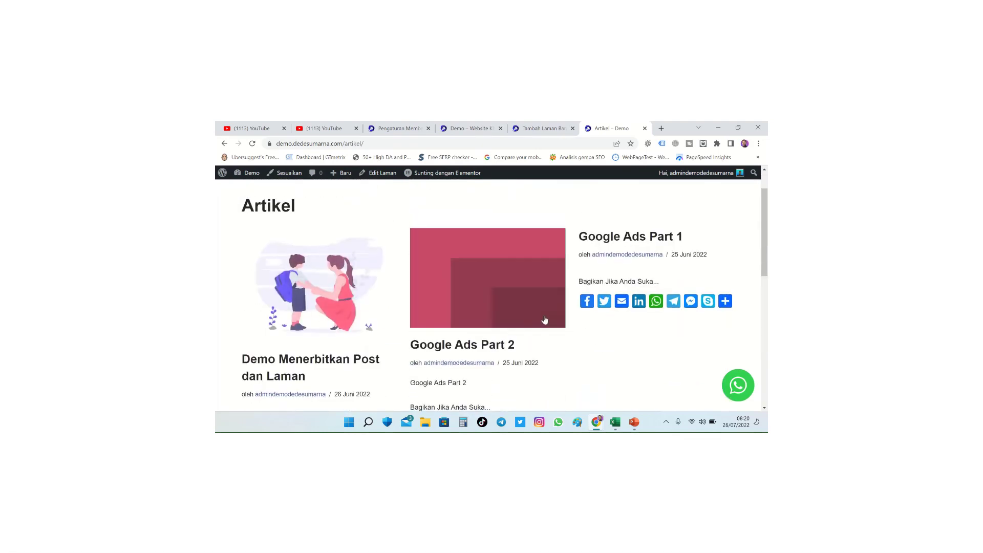
pyautogui.scroll(-6, 344, 312)
pyautogui.scroll(-2, 521, 327)
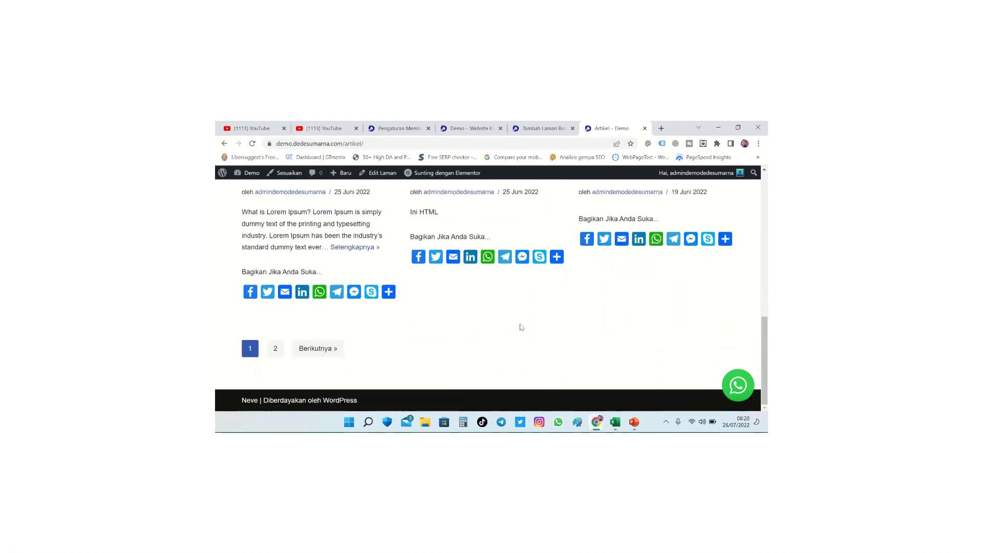
# Open page 2 of the live Artikel list and look at its posts and pagination.
pyautogui.click(275, 352)
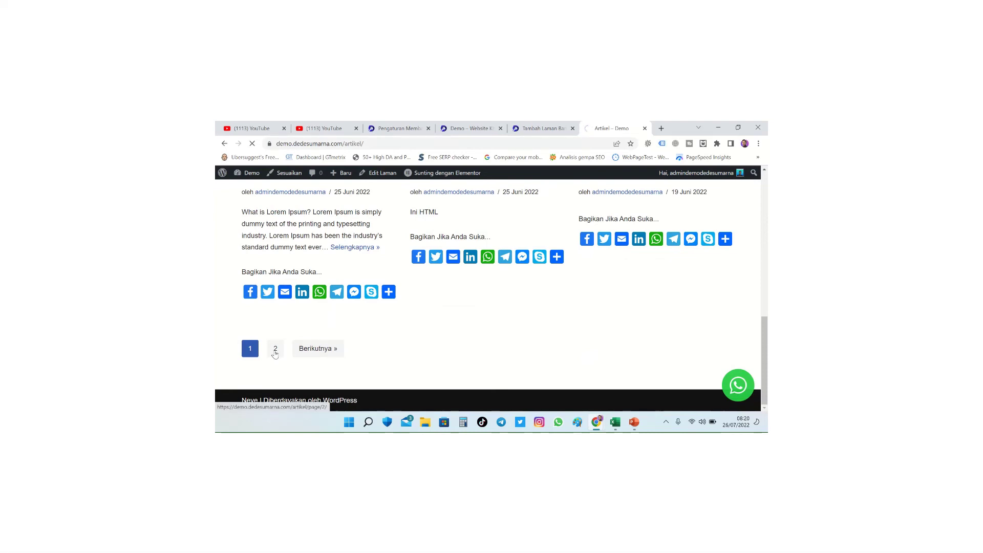
pyautogui.scroll(-3, 423, 333)
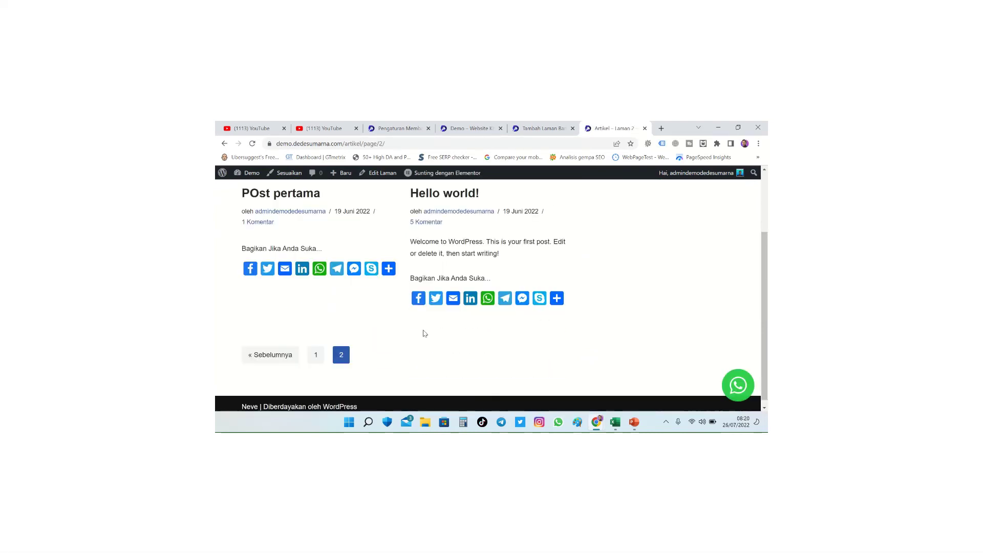
pyautogui.scroll(3, 441, 279)
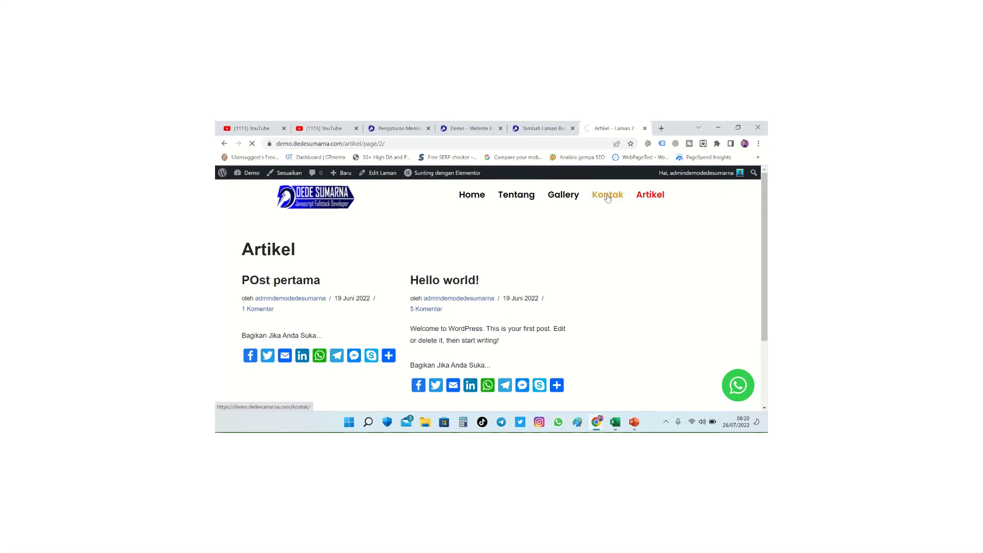
# Visit the Kontak, Gallery, Tentang and Home pages through the live site's navigation and look over the Home content.
pyautogui.click(571, 200)
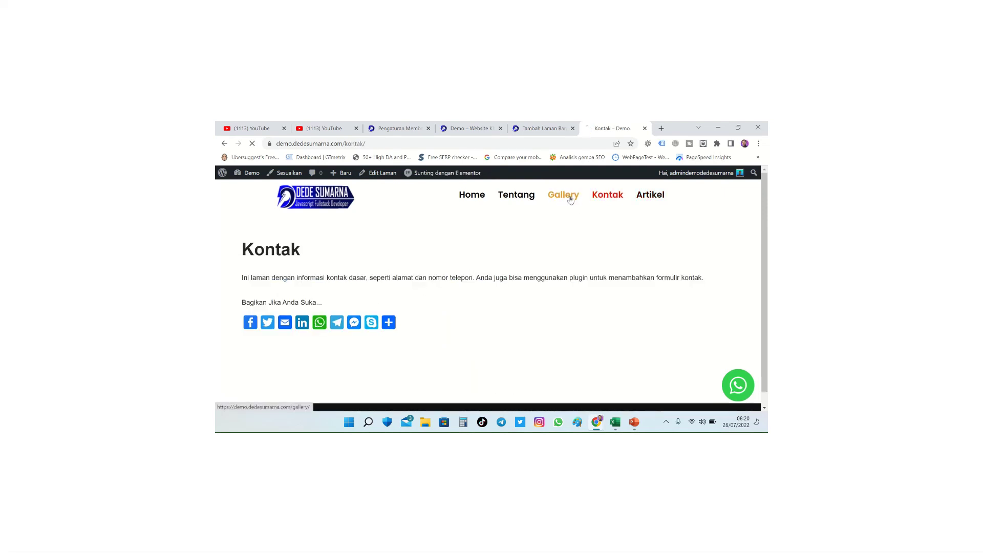
pyautogui.click(521, 200)
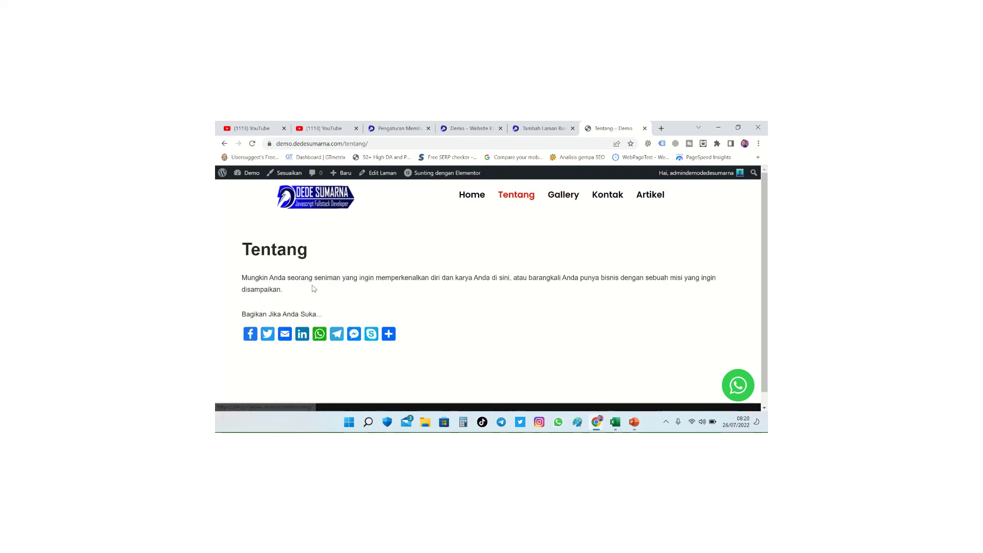
pyautogui.click(479, 200)
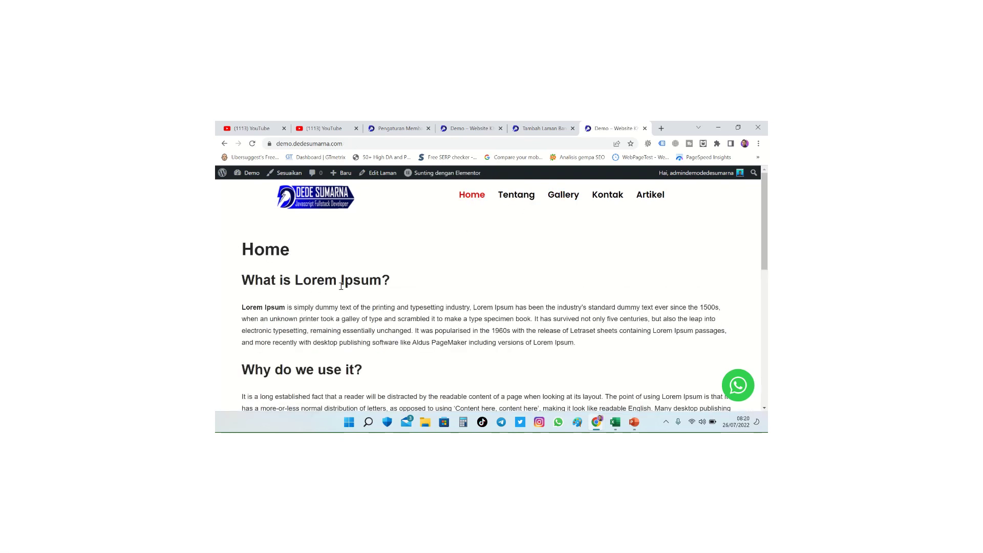
pyautogui.scroll(-10, 343, 312)
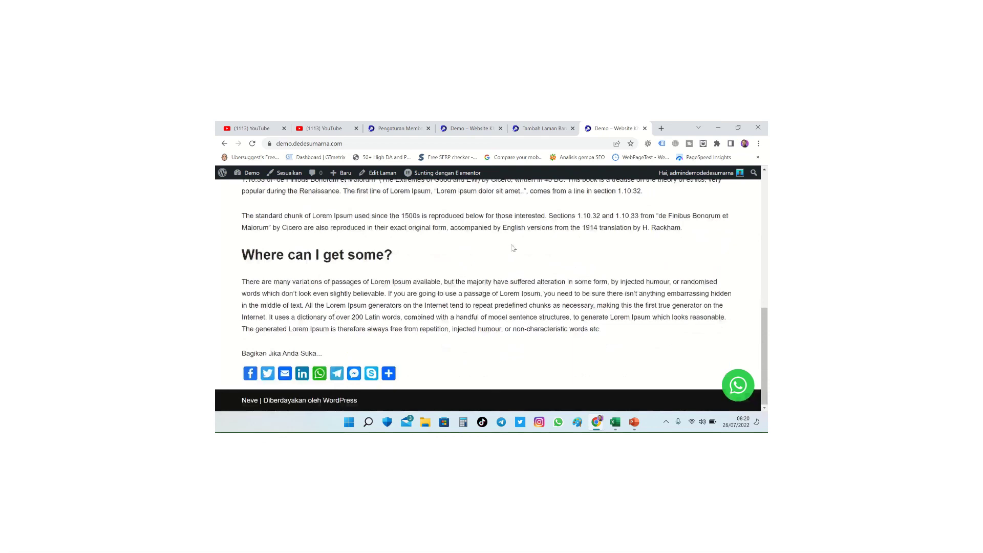
pyautogui.scroll(10, 466, 197)
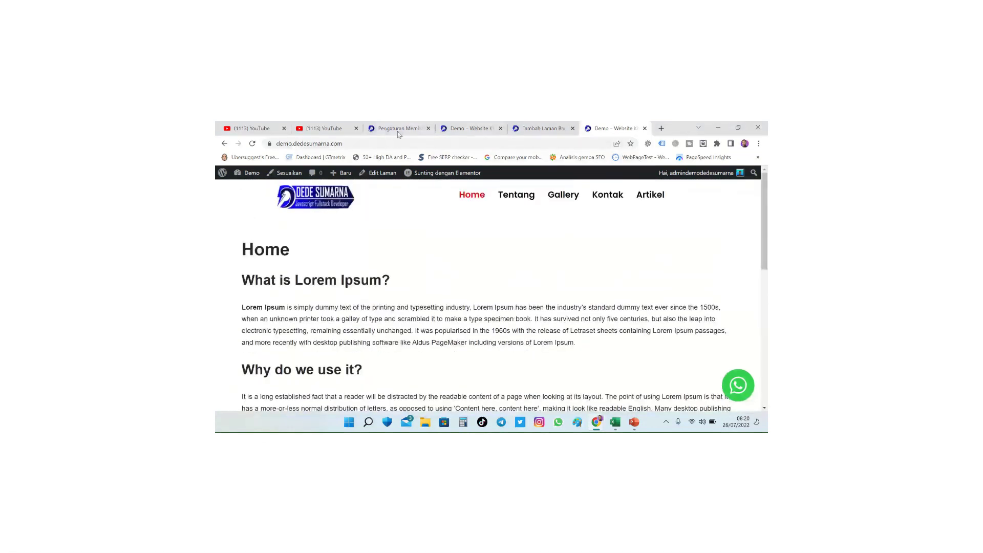
# Return to the Membaca settings, review the available pages for Beranda and choose Home as the static homepage.
pyautogui.click(541, 129)
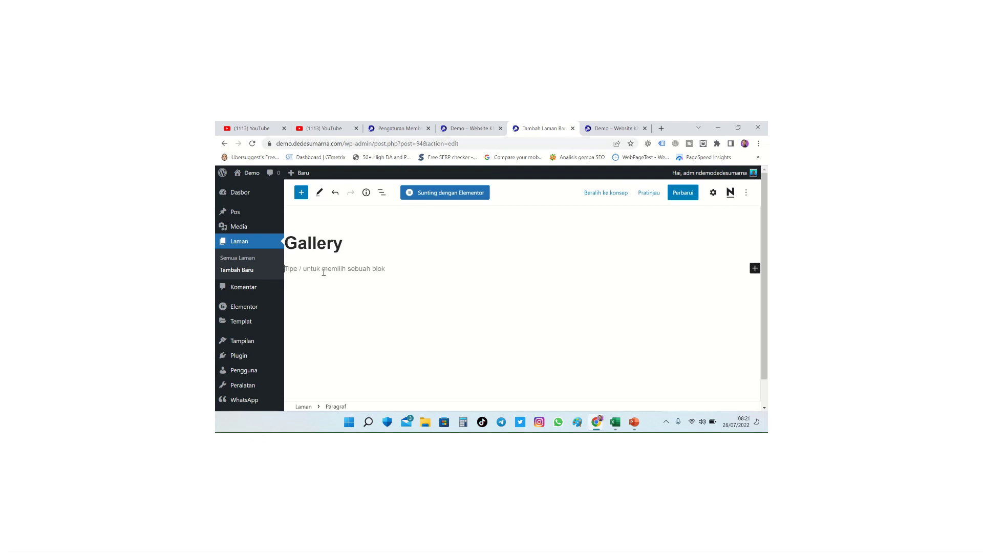
pyautogui.click(468, 128)
pyautogui.click(397, 129)
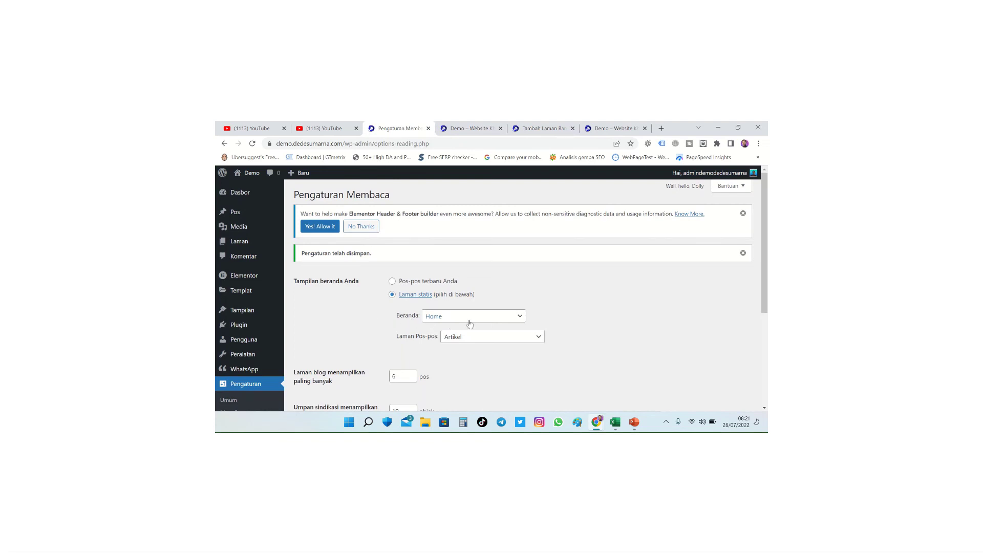
pyautogui.click(519, 319)
pyautogui.click(517, 318)
pyautogui.click(507, 317)
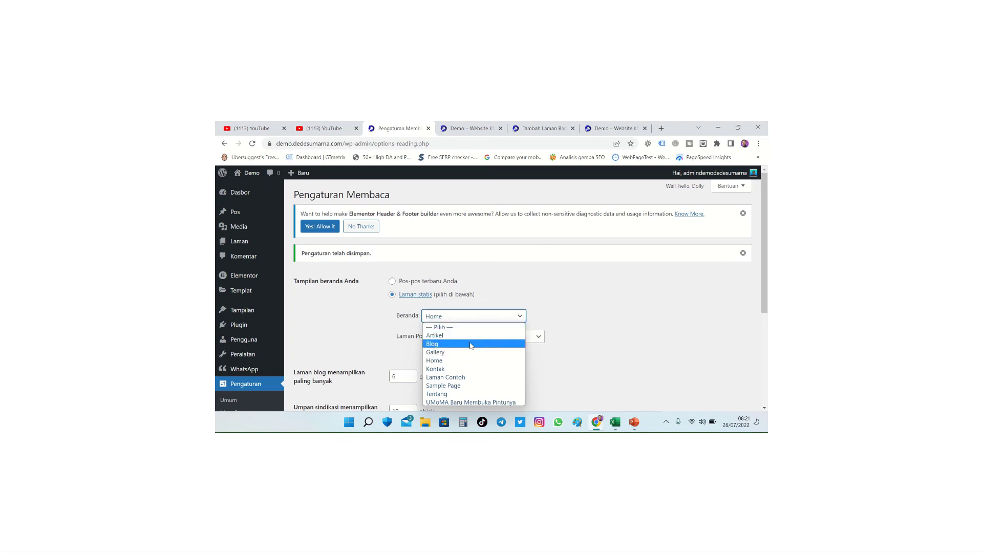
pyautogui.click(521, 319)
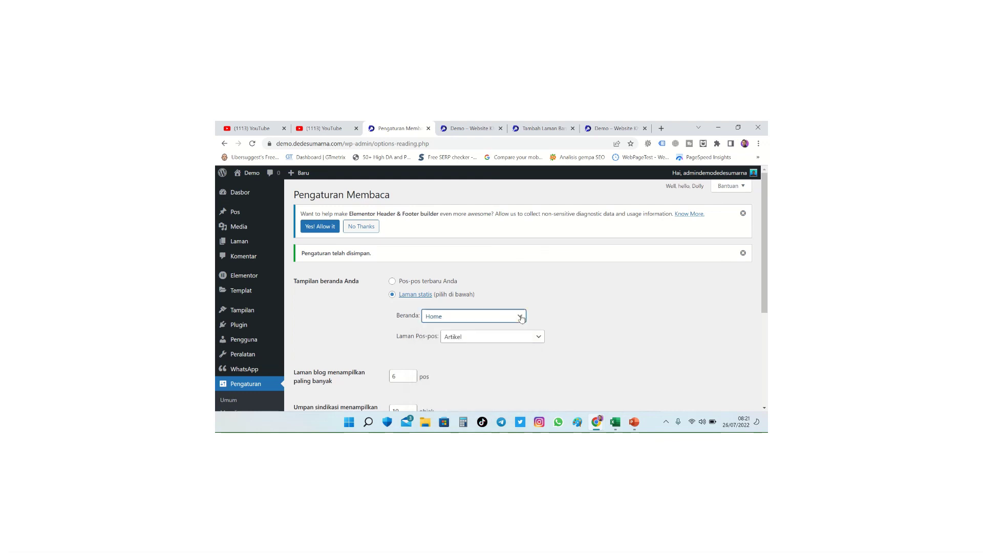
pyautogui.click(521, 318)
pyautogui.click(451, 361)
# Choose Artikel as the posts page (Laman Pos-pos) and save the Membaca settings.
pyautogui.click(540, 338)
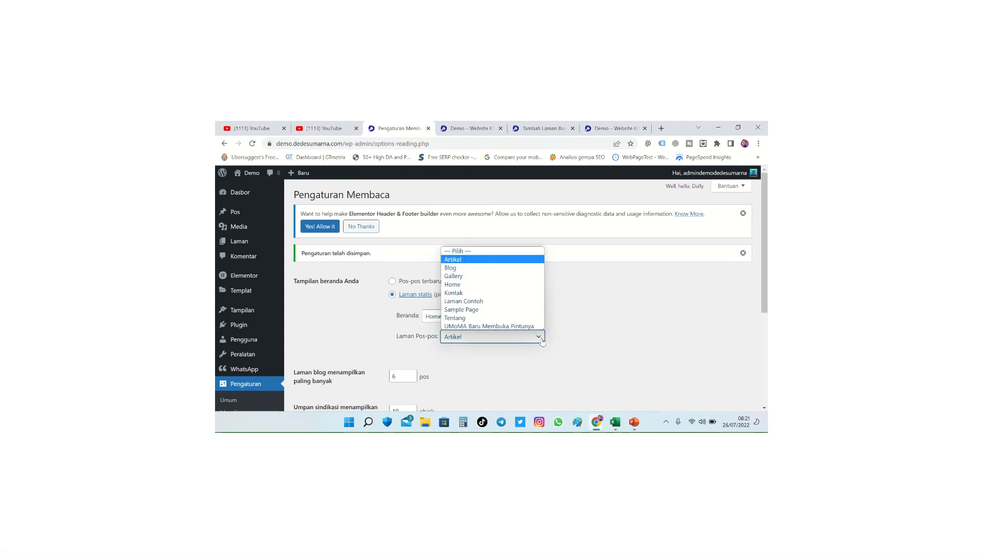
pyautogui.click(507, 259)
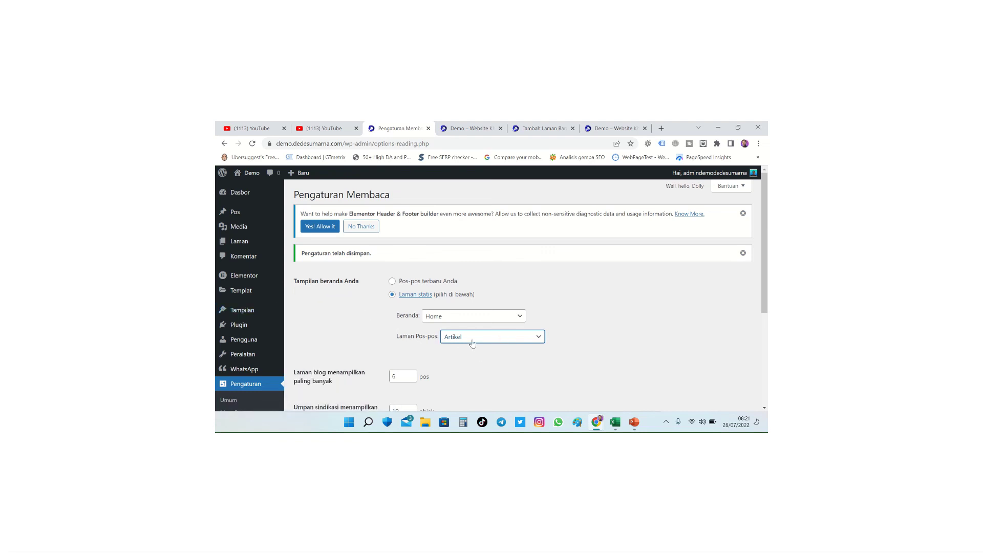
pyautogui.scroll(-3, 403, 317)
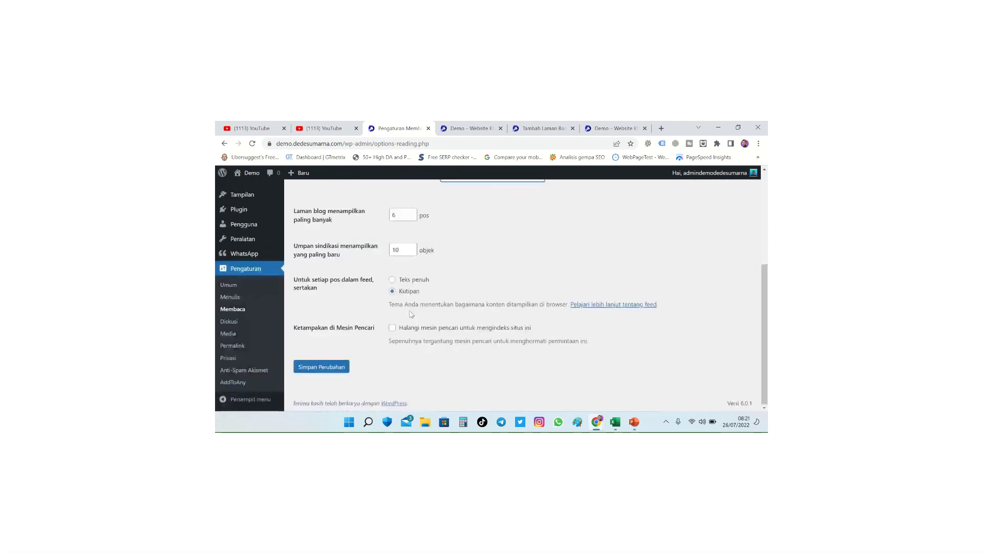
pyautogui.click(331, 372)
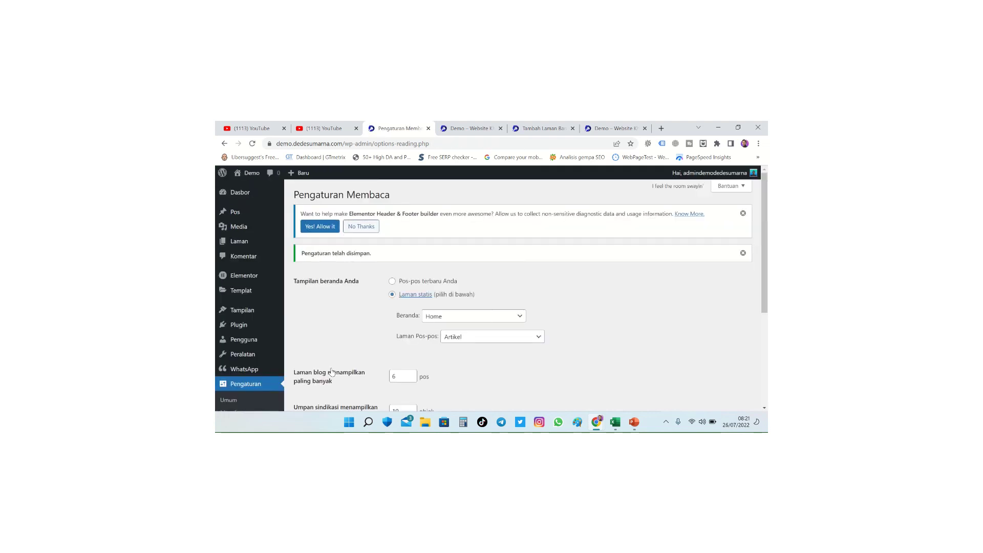
pyautogui.moveTo(467, 123)
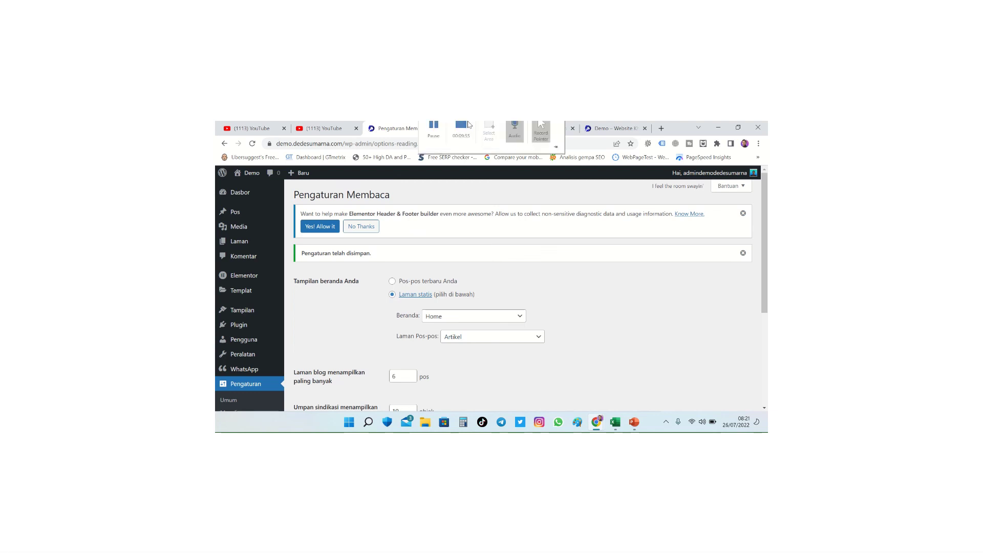